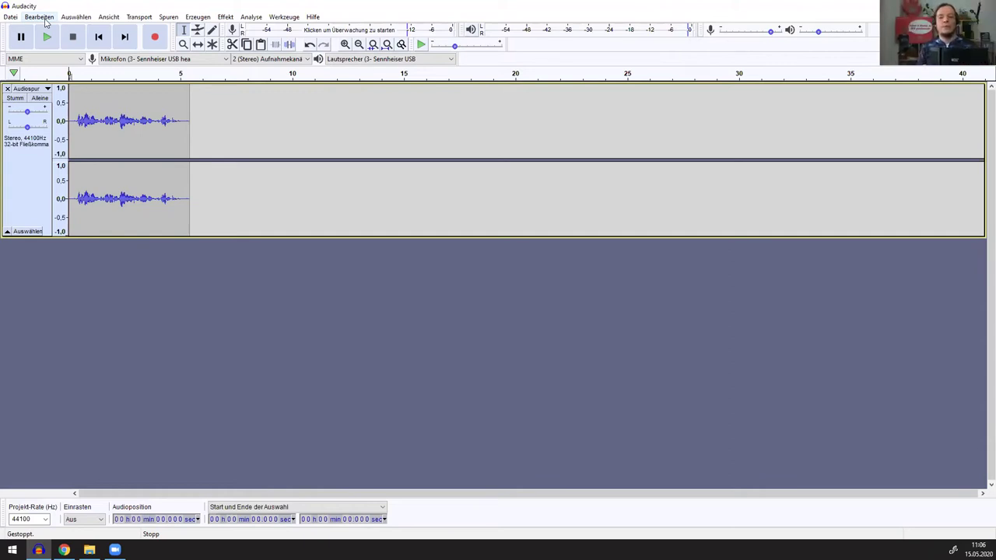
Record a second take with the Auna Mic CM900 microphone after the existing clip, and play both takes back
left_click(156, 60)
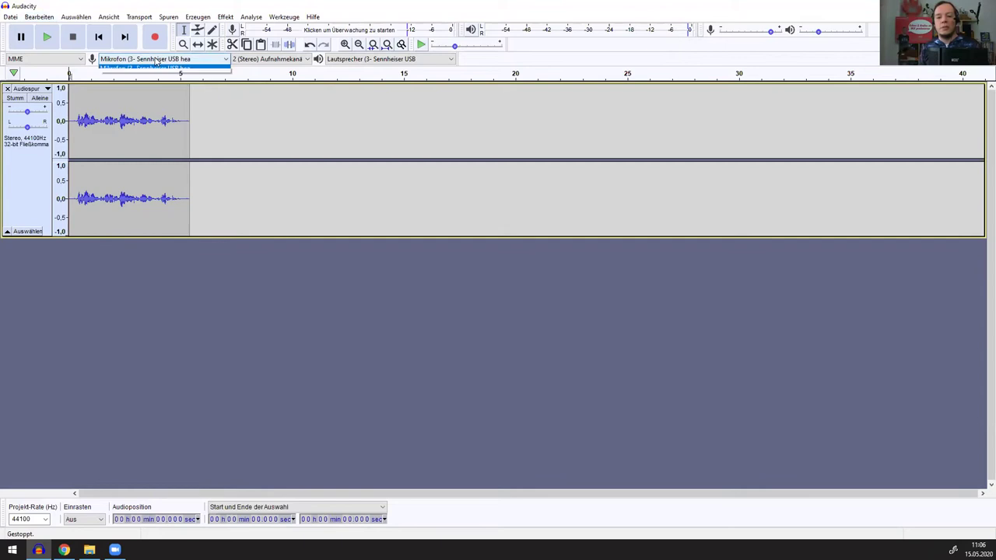
left_click(144, 88)
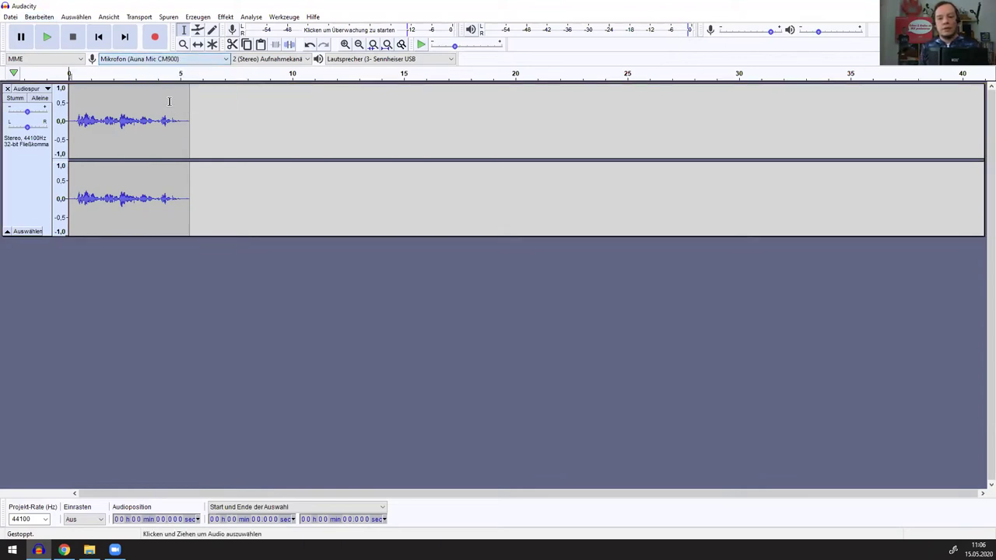
left_click(154, 37)
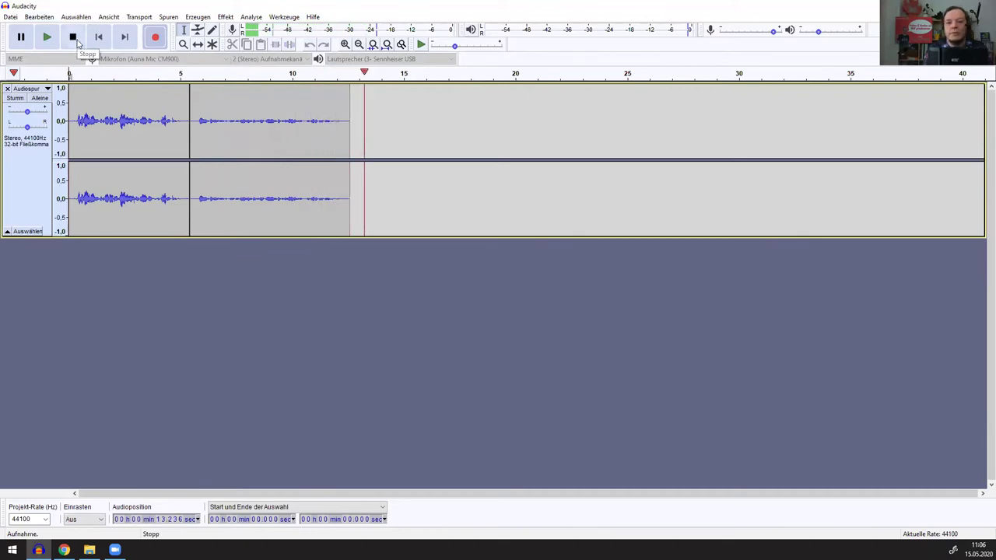
left_click(73, 39)
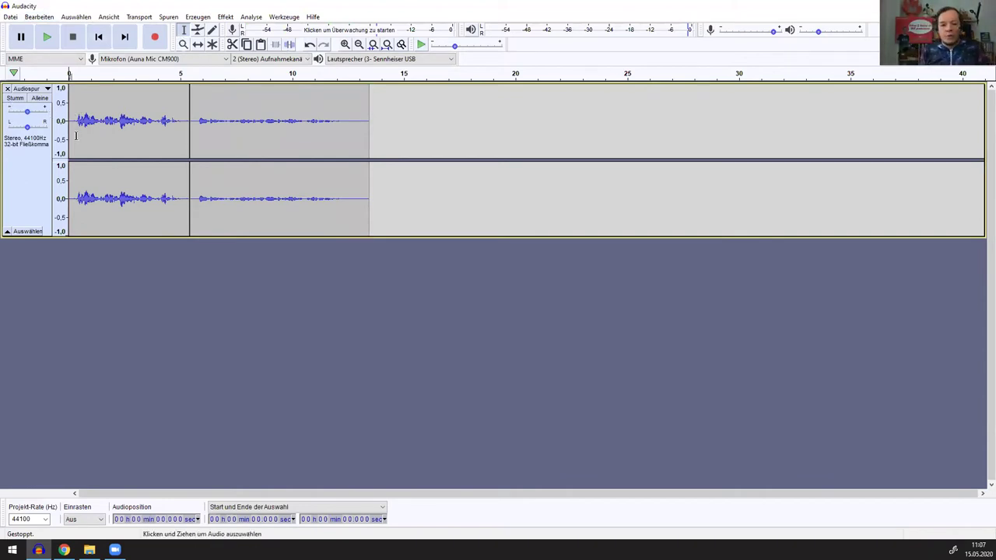
left_click(46, 37)
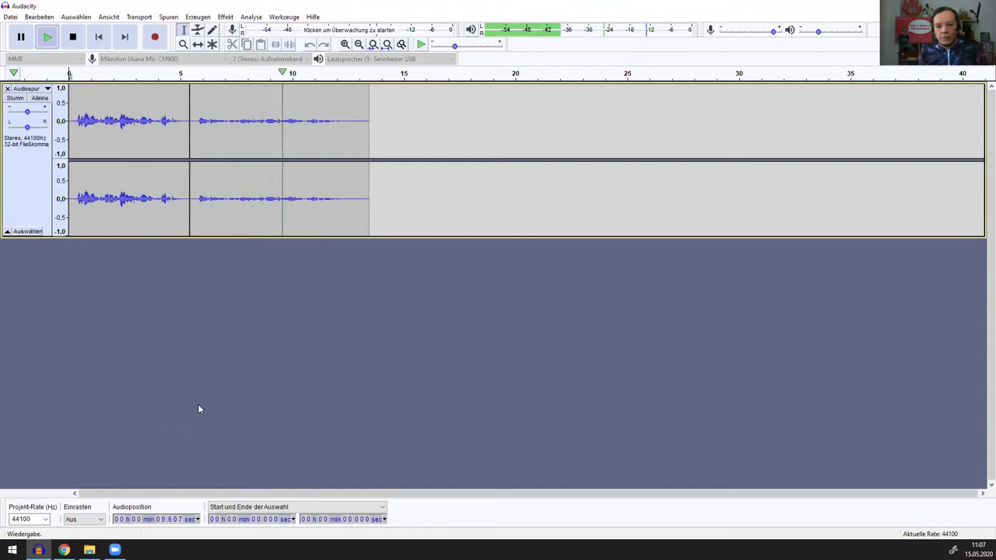
left_click(71, 38)
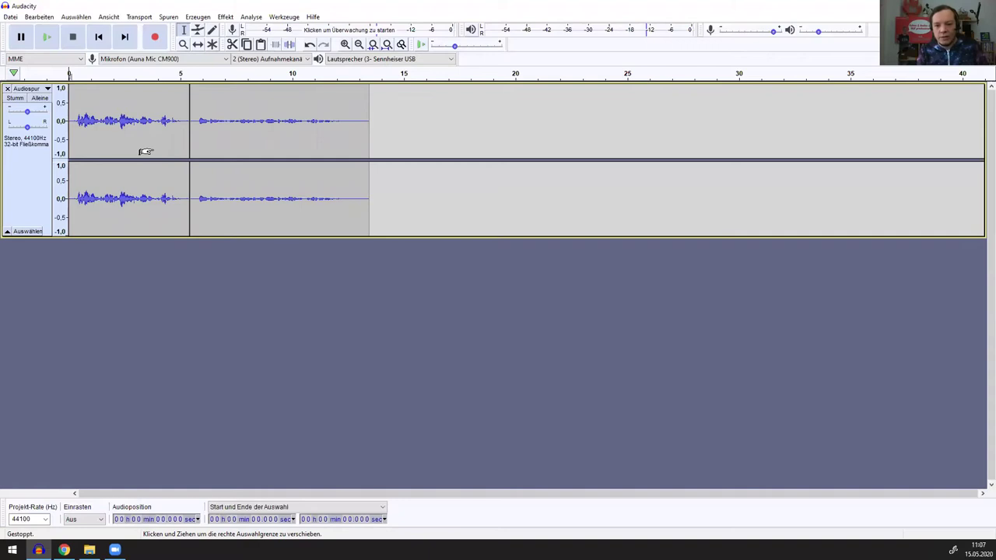
Normalize the first clip to a peak amplitude of -1.0 dB with DC offset removal
scroll(146, 151, "up", 2, "ctrl")
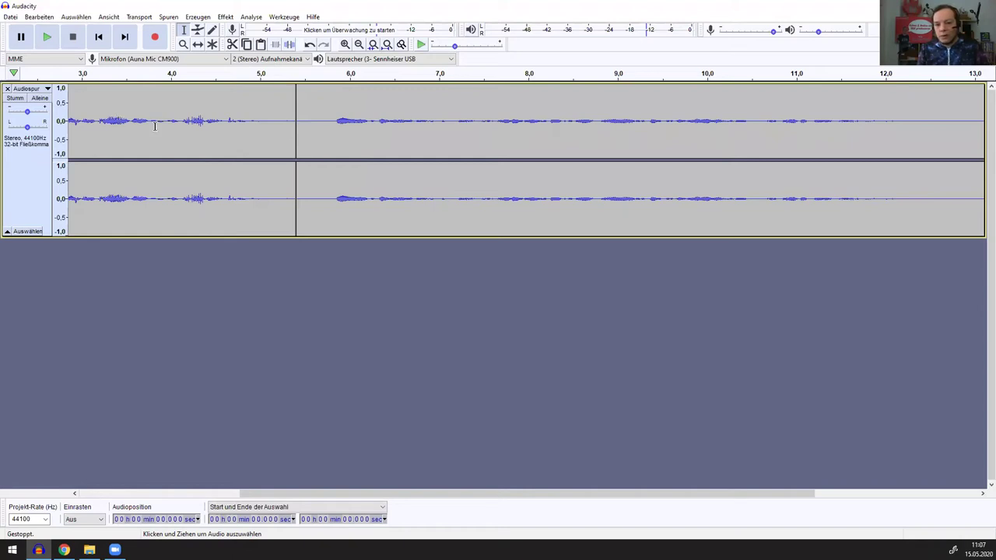
key("shift+j")
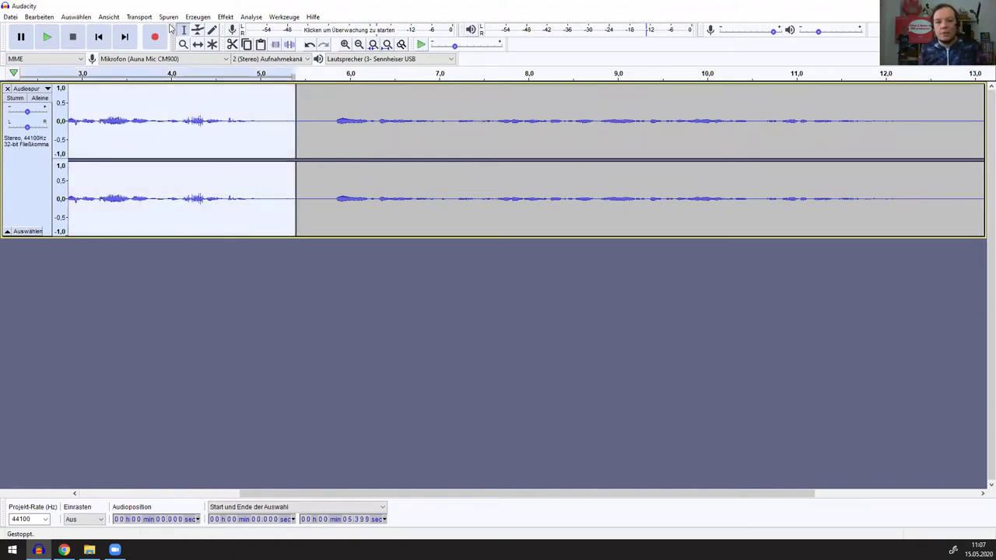
left_click(224, 17)
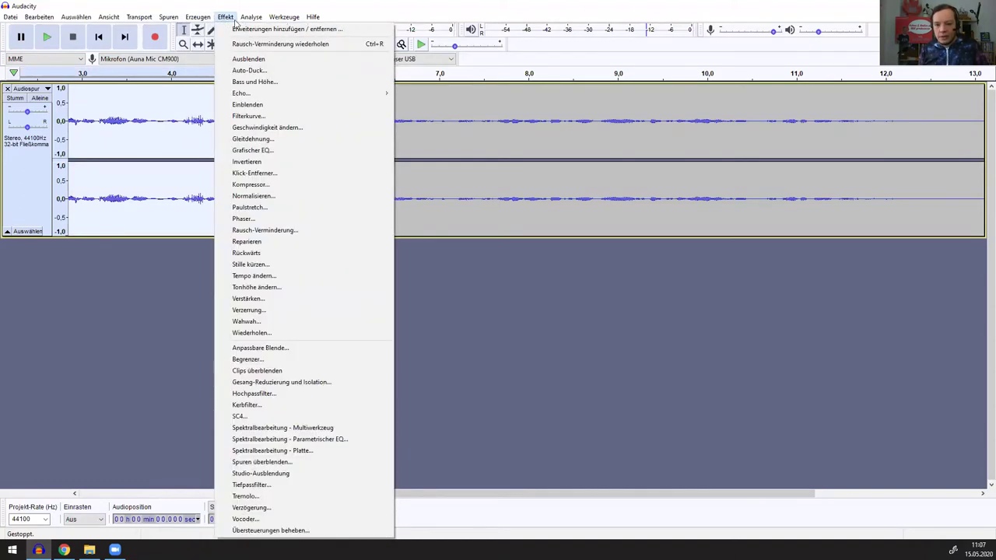
left_click(285, 202)
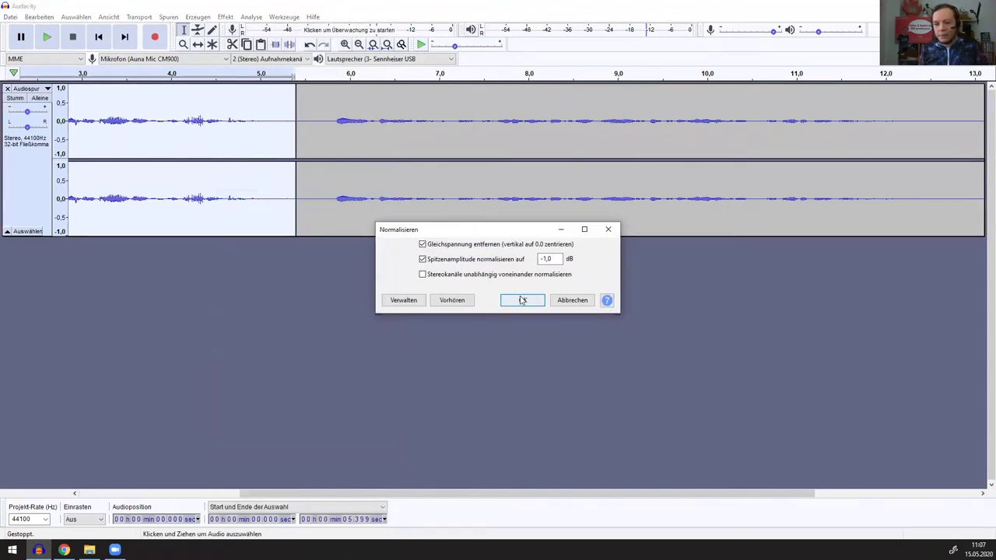
key("Return")
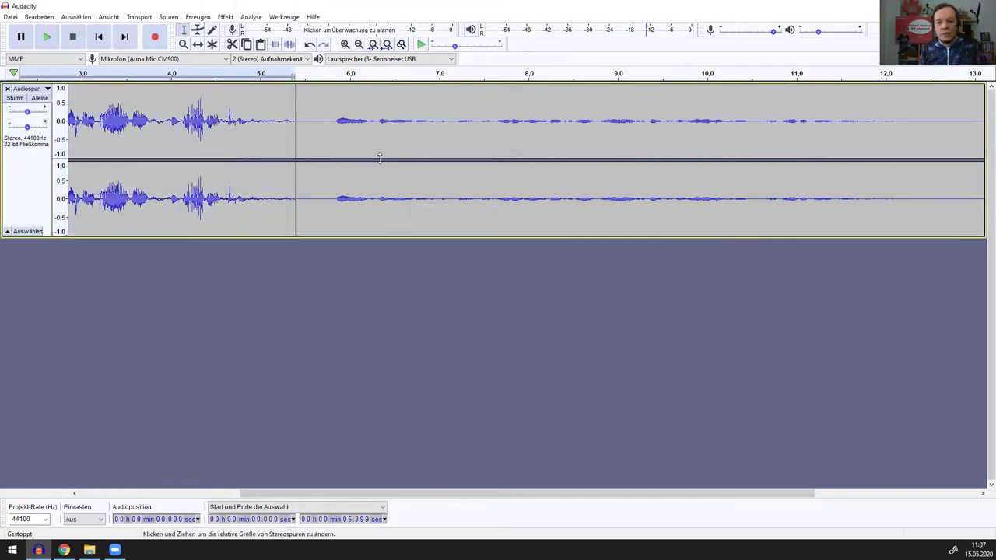
Normalize the second clip to a peak amplitude of -1.0 dB with DC offset removal
key("Right")
key("shift+k")
left_click(225, 16)
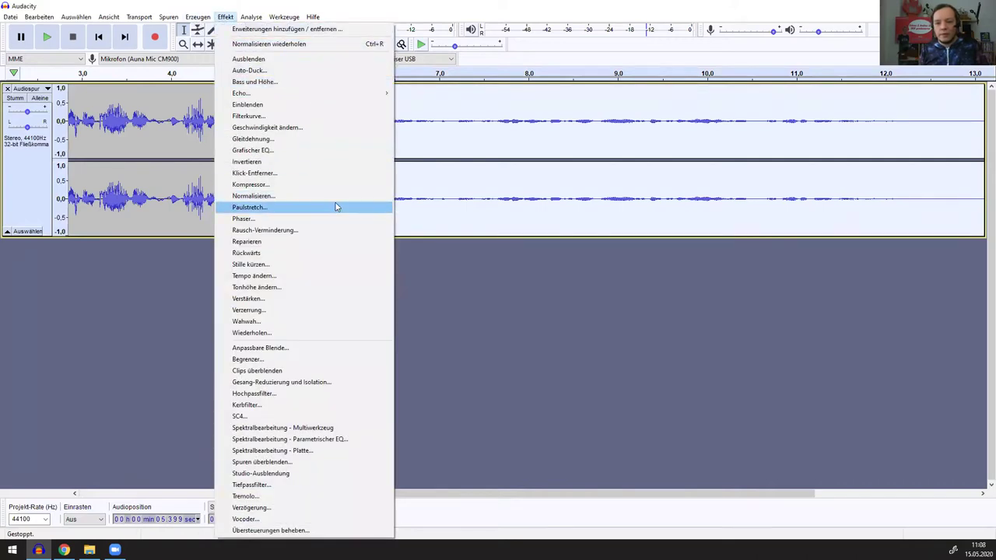
left_click(326, 195)
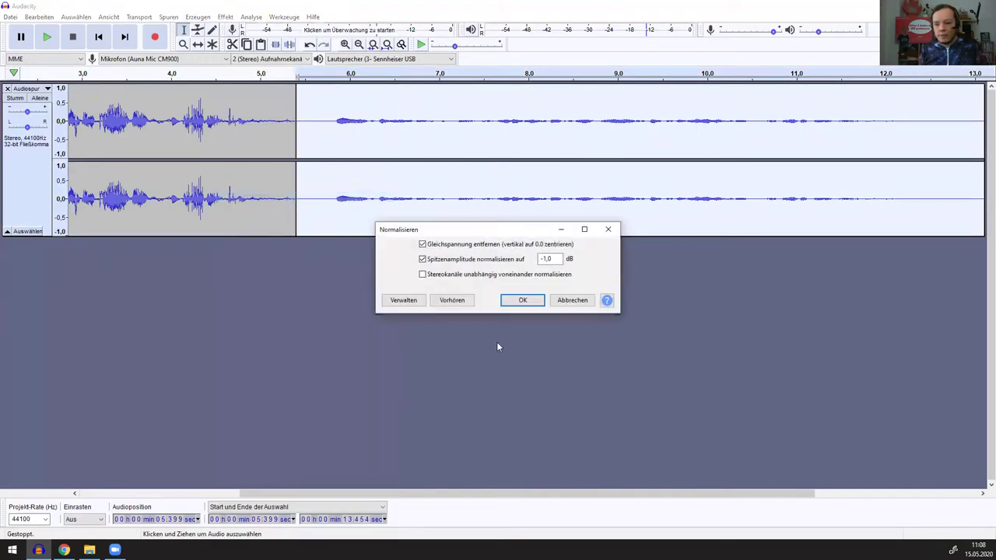
left_click(521, 301)
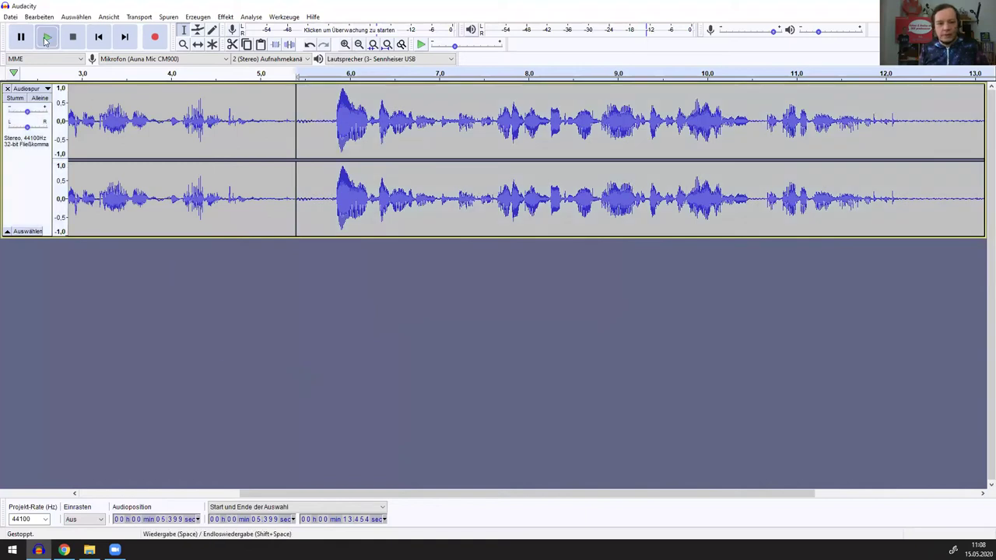
Play the normalized second clip and then the first clip from about 2.9 s to compare the two microphones
left_click(46, 39)
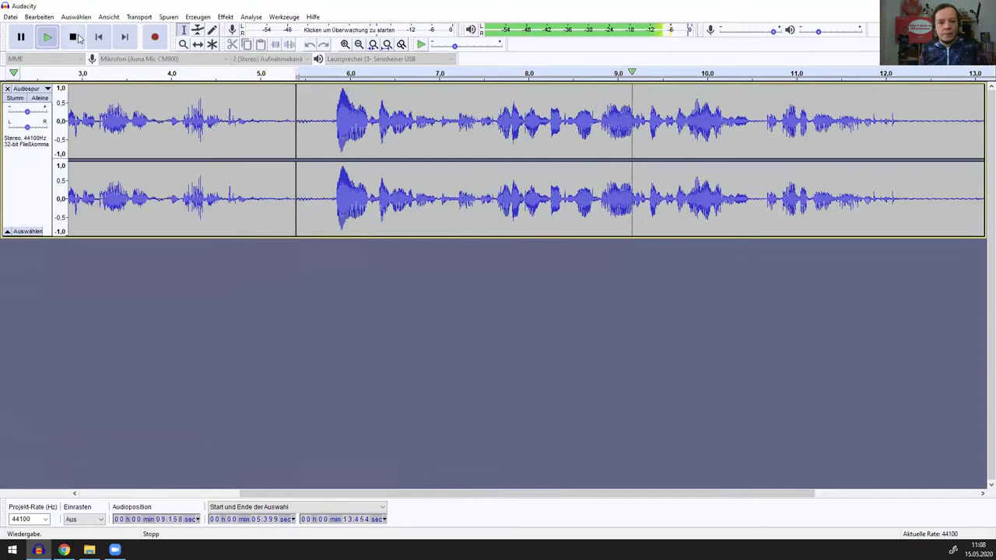
left_click(75, 195)
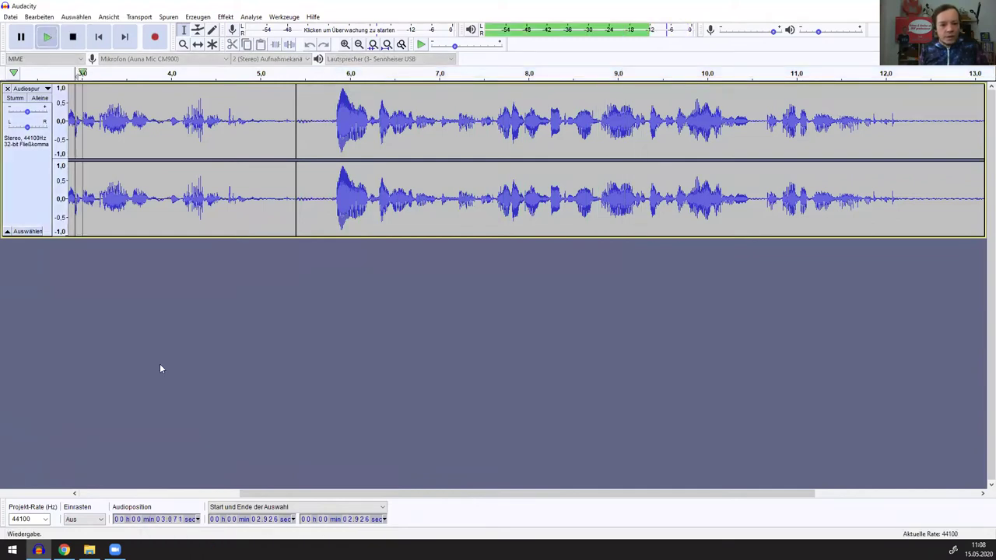
left_click(74, 37)
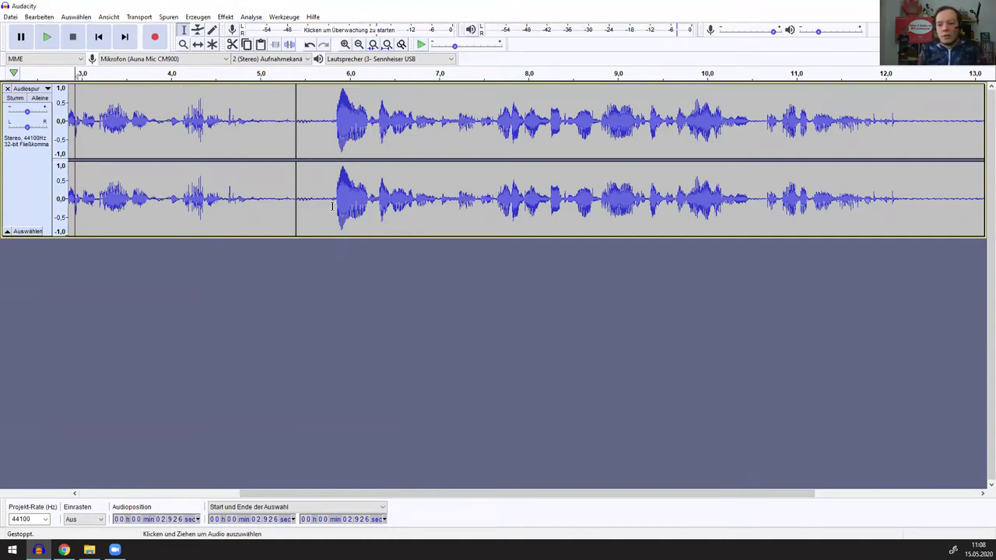
Capture a noise profile from the silent stretch at the end of the first clip, about 4.9 to 5.4 s
left_click_drag(252, 148, 293, 170)
key("space")
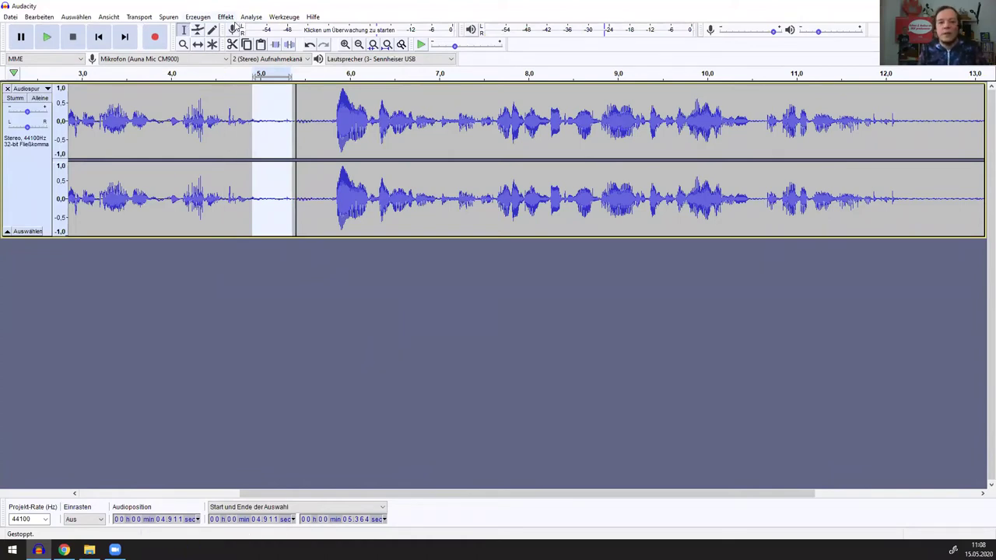
left_click(230, 18)
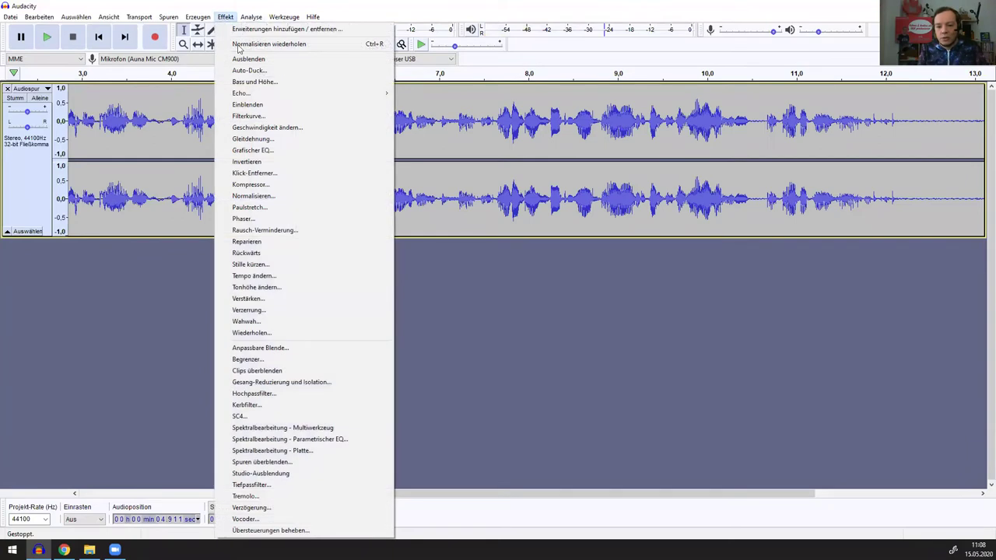
left_click(276, 230)
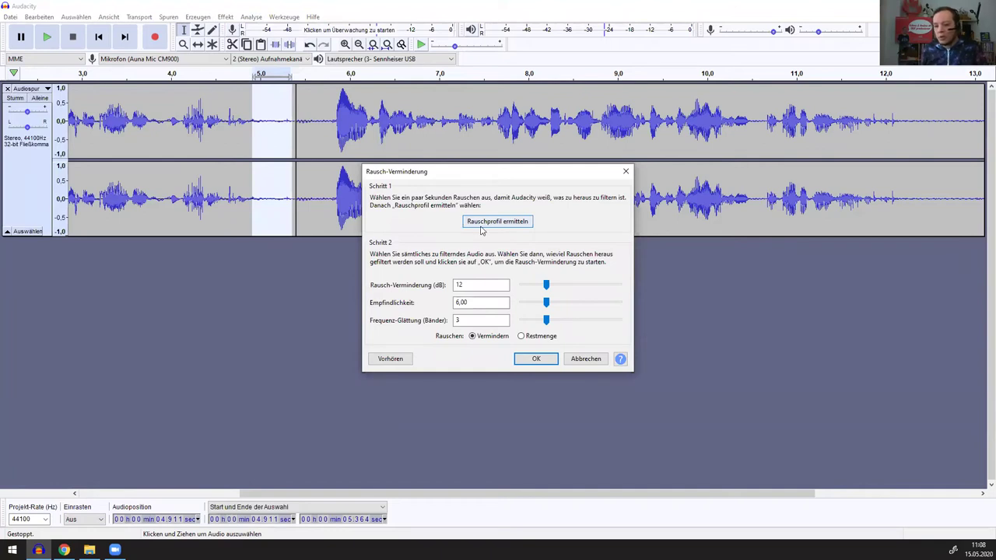
left_click(481, 227)
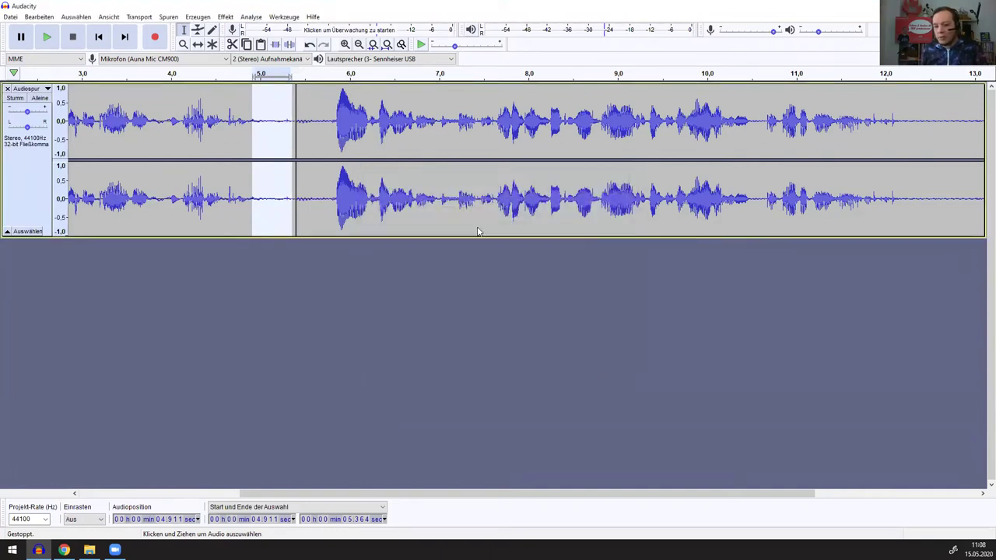
Apply noise reduction of 12 dB, sensitivity 6.00 and frequency smoothing 3 to the whole first clip, and play it back
double_click(160, 143)
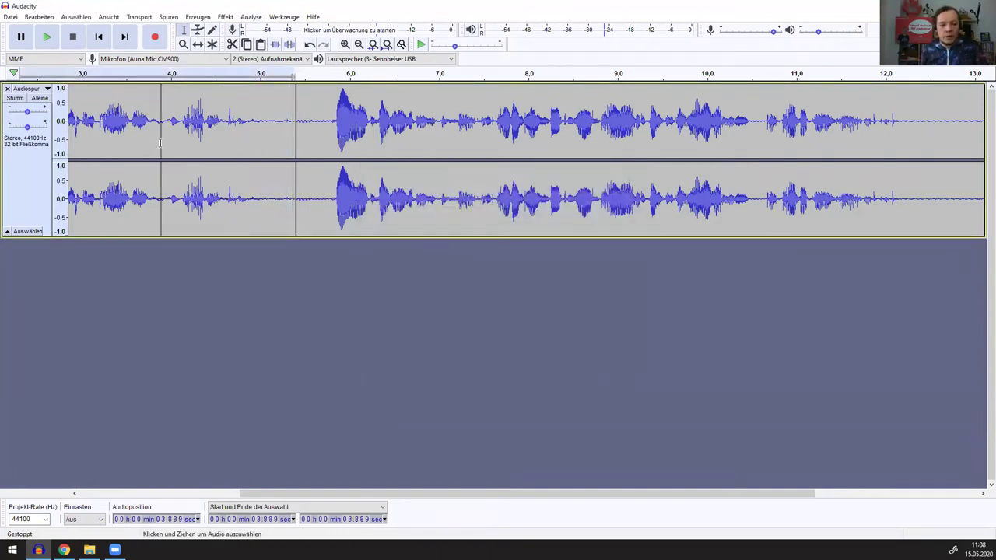
left_click(233, 17)
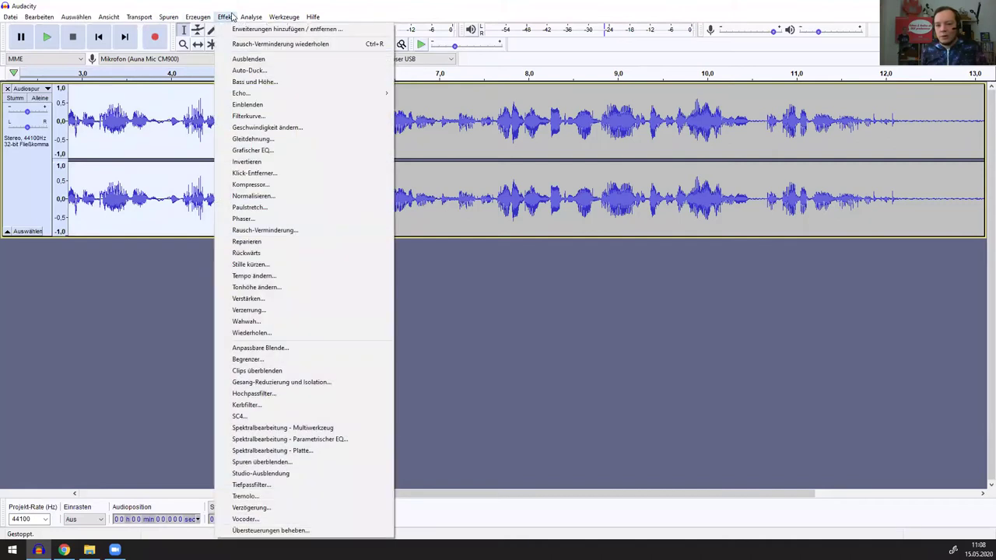
left_click(298, 230)
left_click(536, 362)
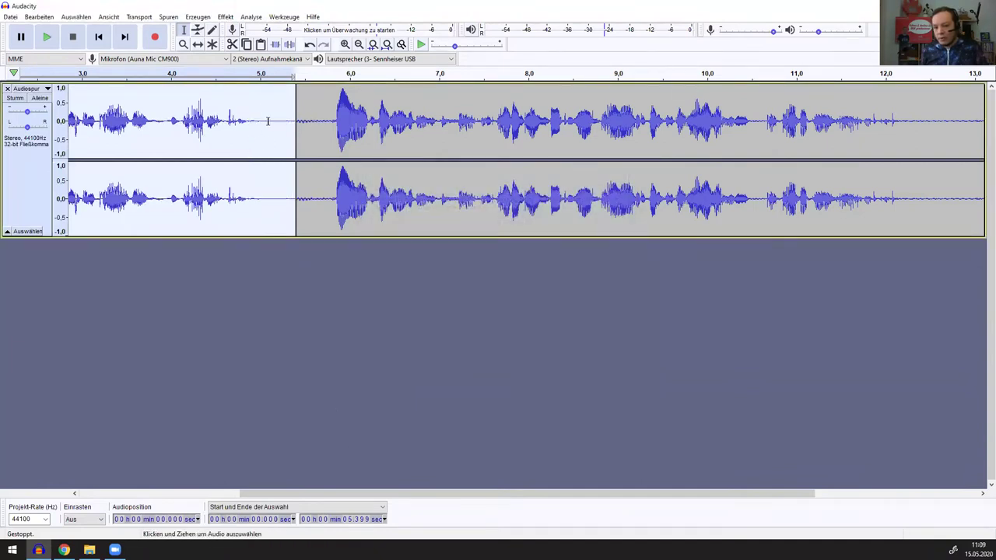
left_click(47, 37)
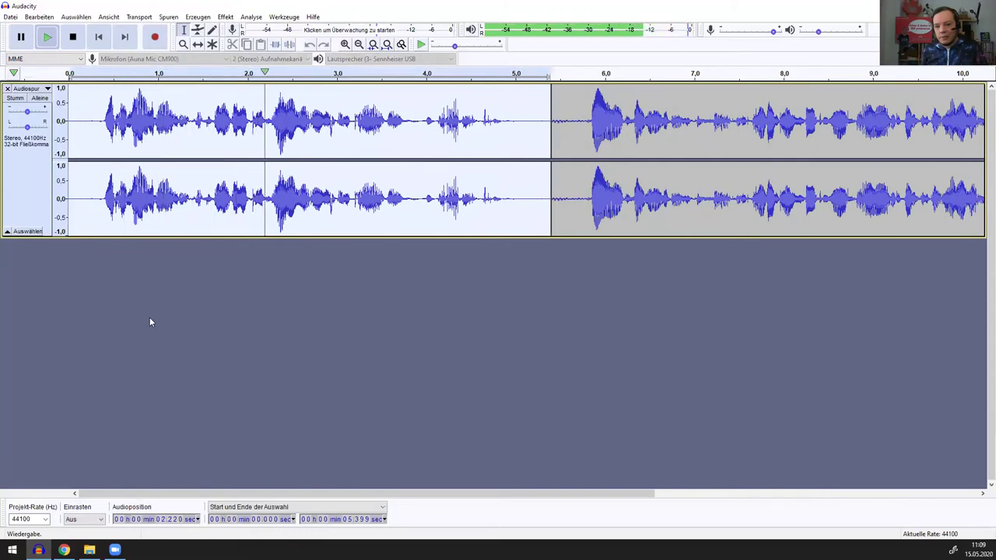
left_click(79, 49)
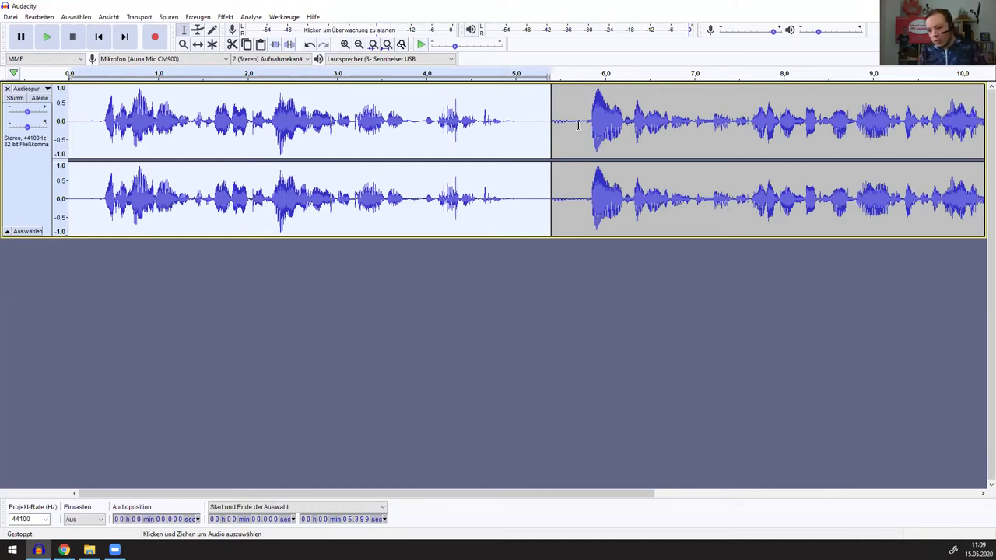
Capture a noise profile from the silent stretch at the start of the second clip, about 5.4 to 5.8 s
left_click_drag(586, 127, 553, 127)
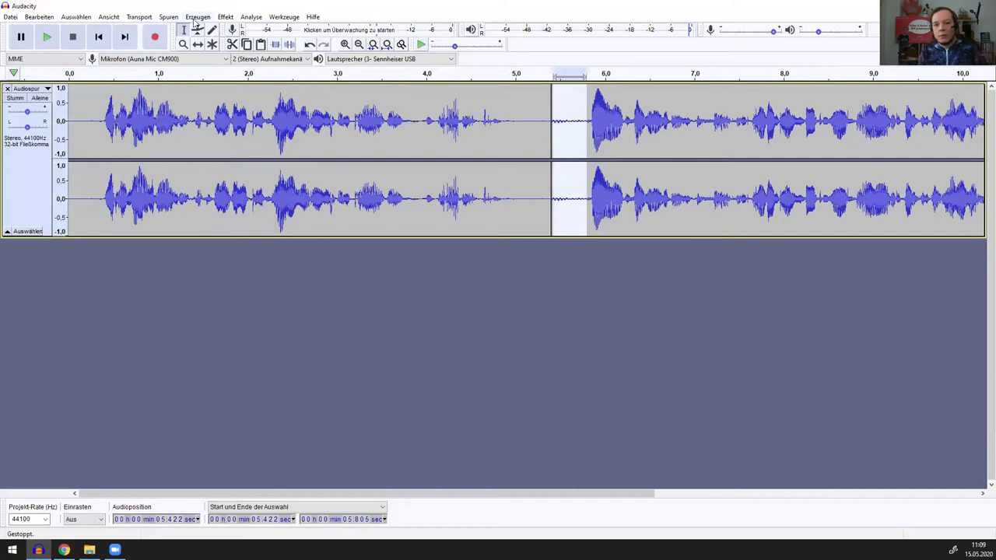
left_click(226, 17)
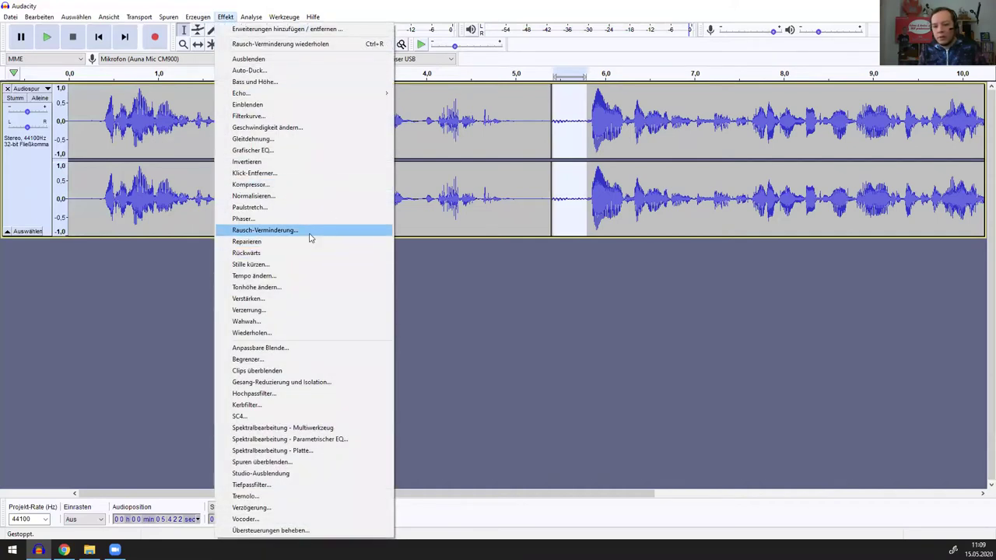
left_click(311, 230)
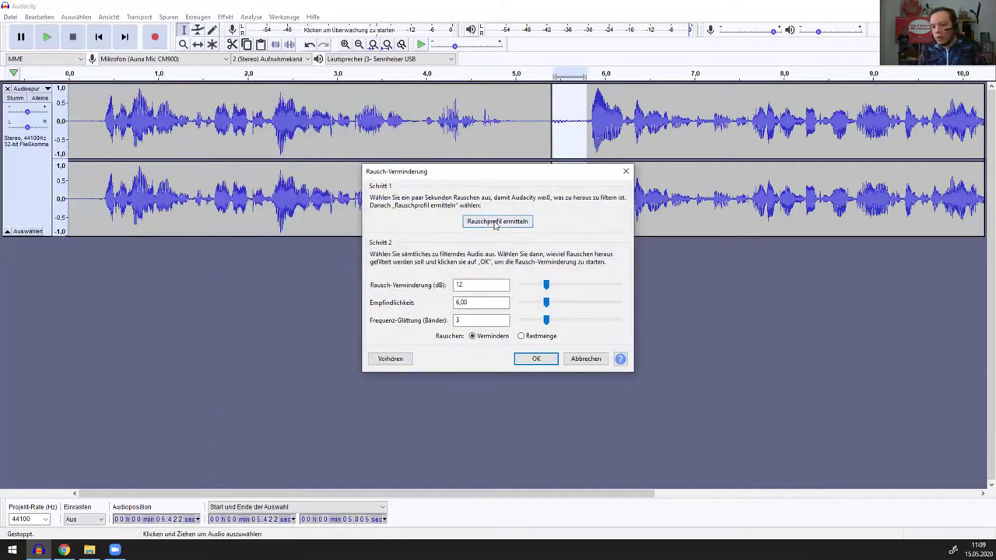
left_click(494, 221)
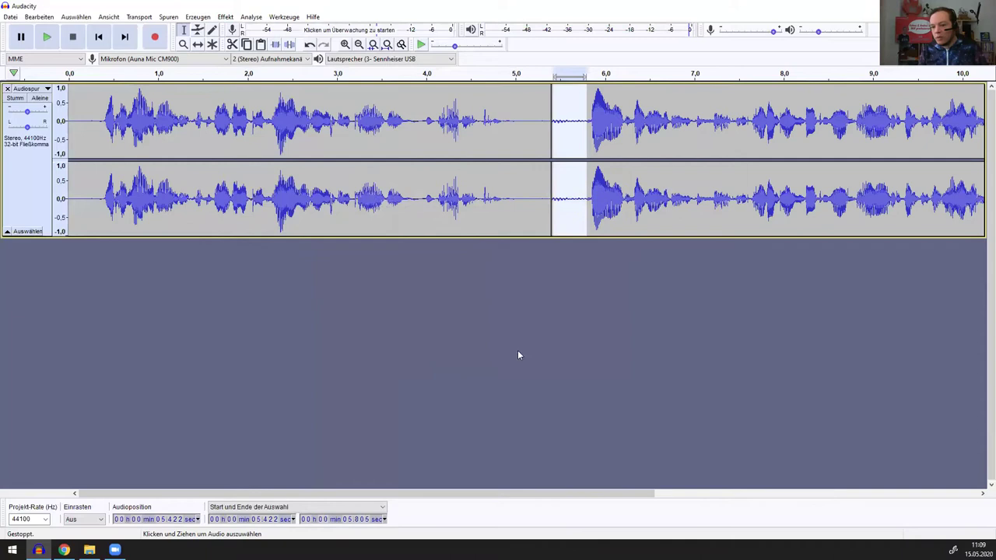
Apply noise reduction of 12 dB, sensitivity 6.00 and frequency smoothing 3 to the whole second clip, and place the cursor near its start
double_click(689, 153)
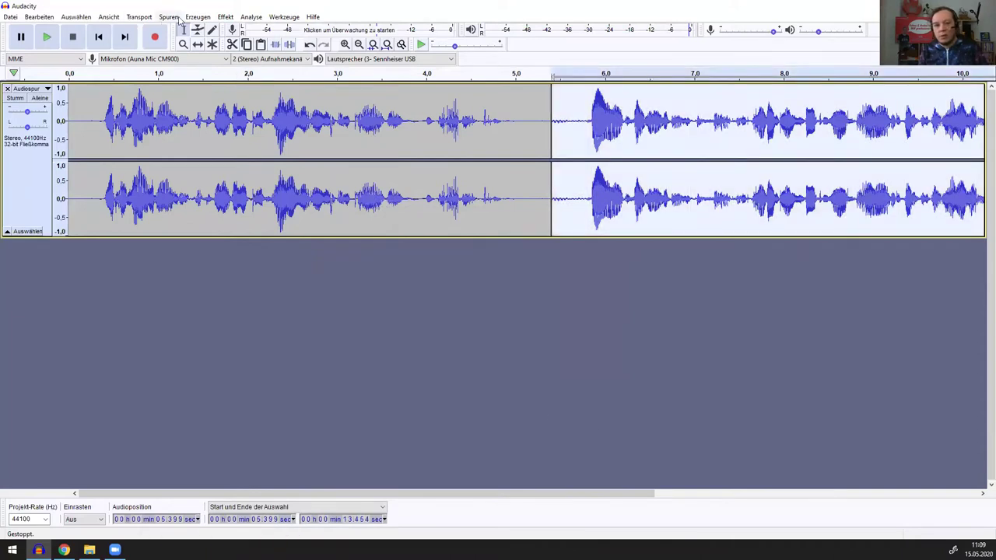
left_click(224, 17)
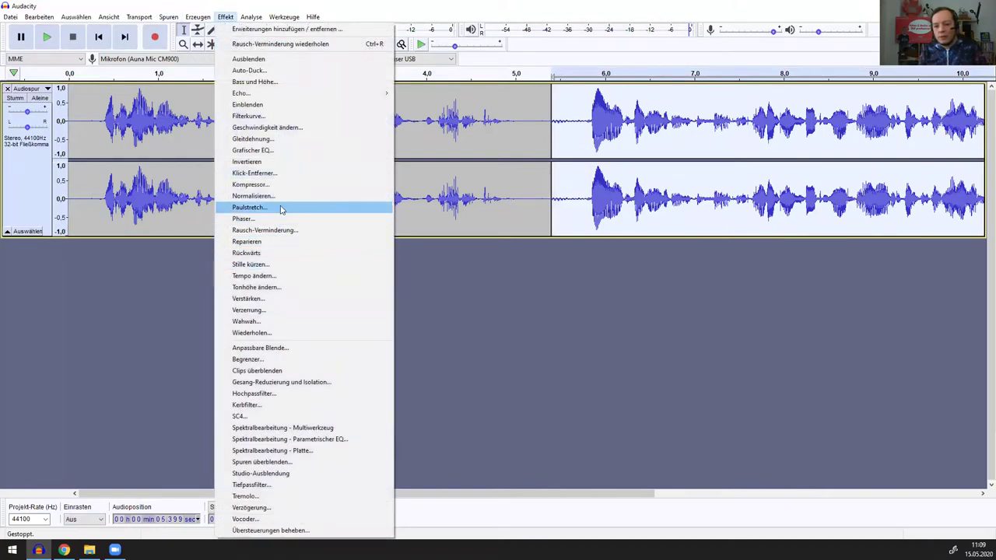
left_click(303, 235)
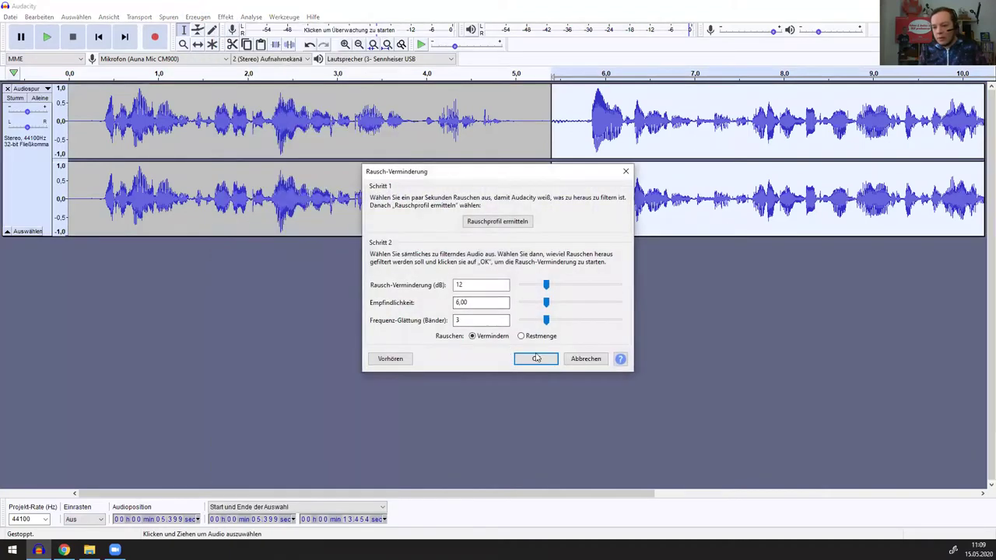
left_click(537, 358)
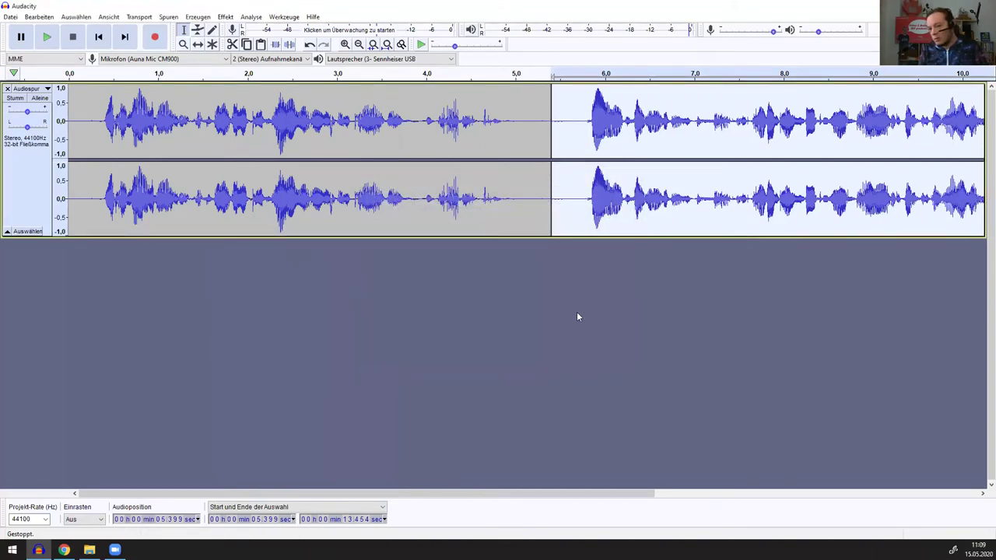
left_click(575, 124)
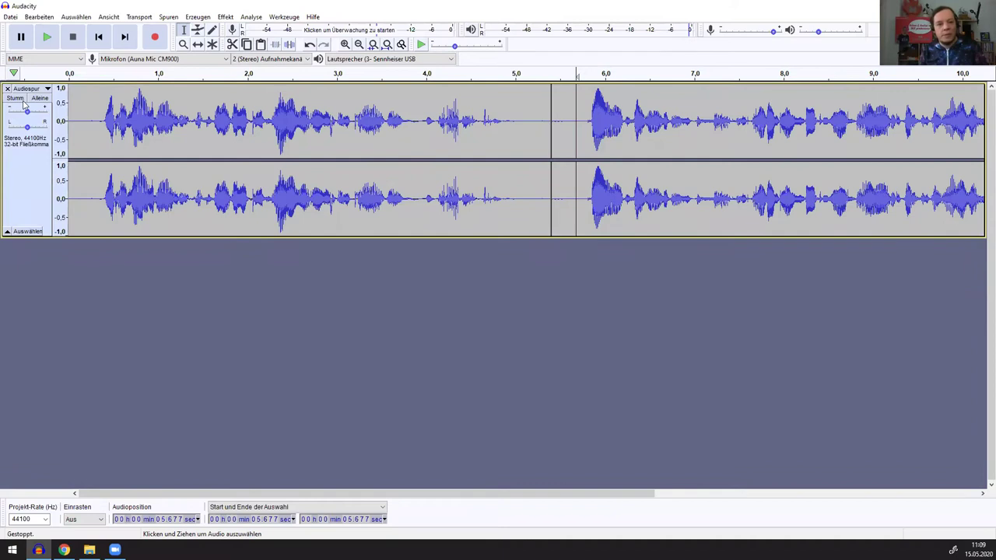
Play back the noise-reduced second clip from just after its start, at about 5.46 s
left_click(557, 121)
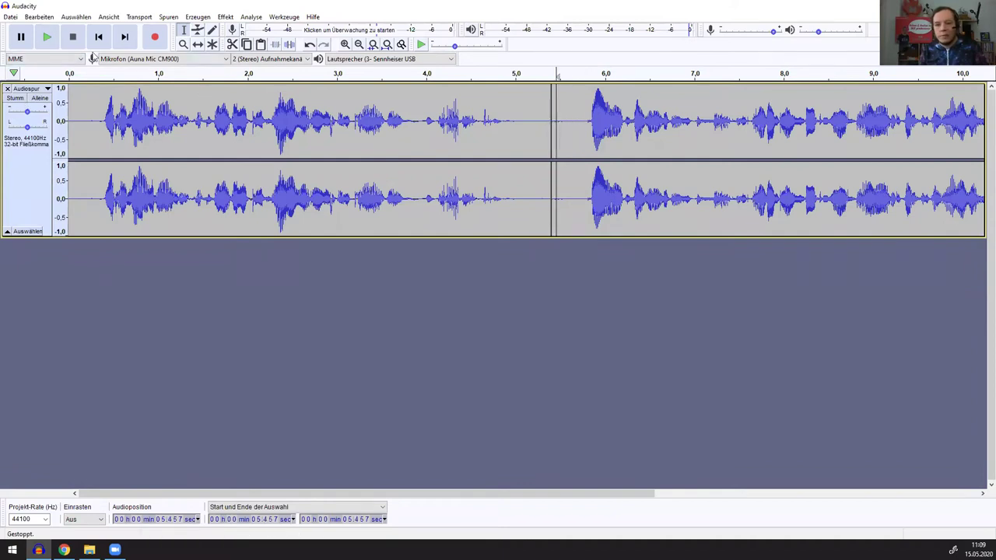
left_click(47, 36)
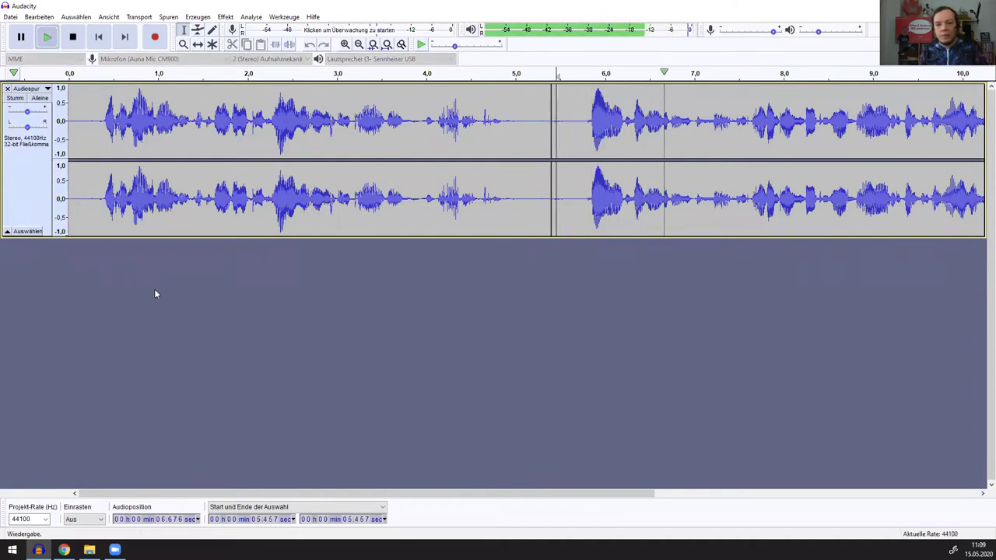
key("space")
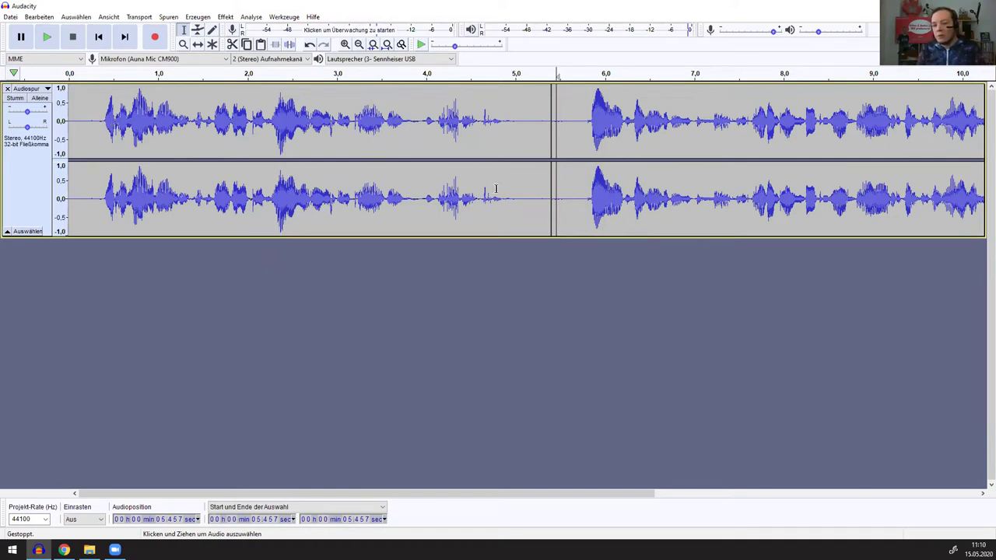
Delete the silence at the start of the first clip, from 0 to about 0.28 s
left_click_drag(100, 125, 56, 122)
left_click_drag(520, 138, 557, 132)
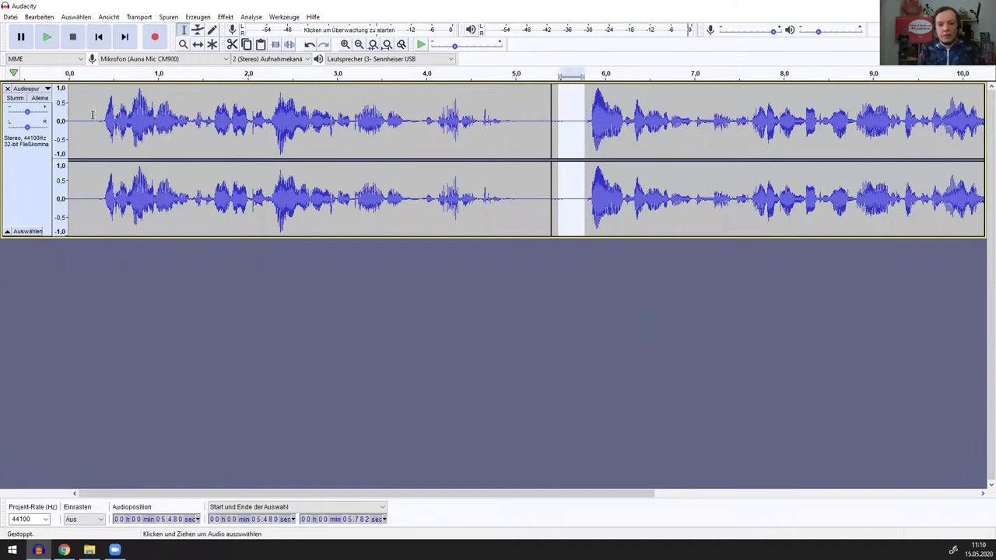
left_click_drag(92, 117, 62, 121)
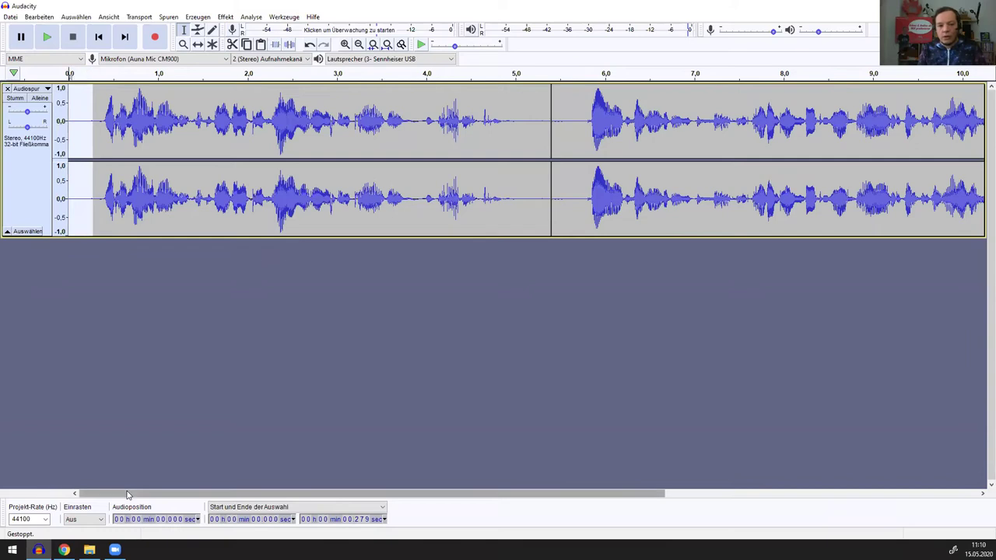
key("Delete")
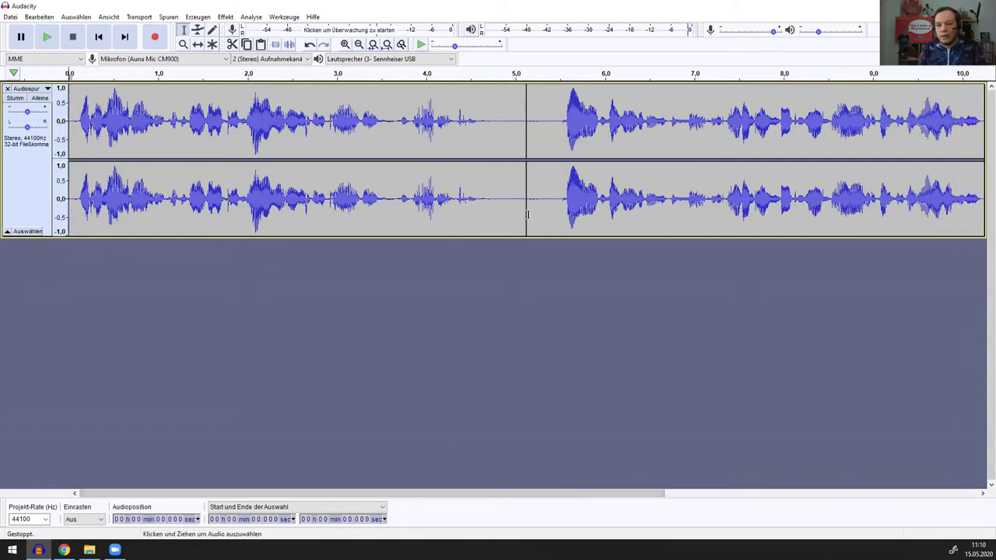
Delete the silent gap between the two clips, from about 4.74 to 5.41 s, and play back the transition
left_click_drag(493, 141, 546, 147)
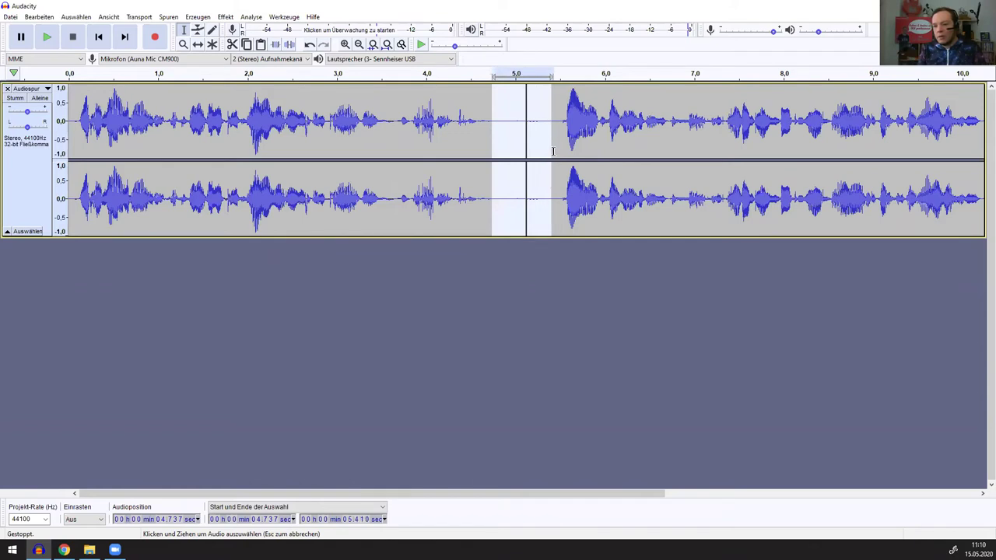
key("Delete")
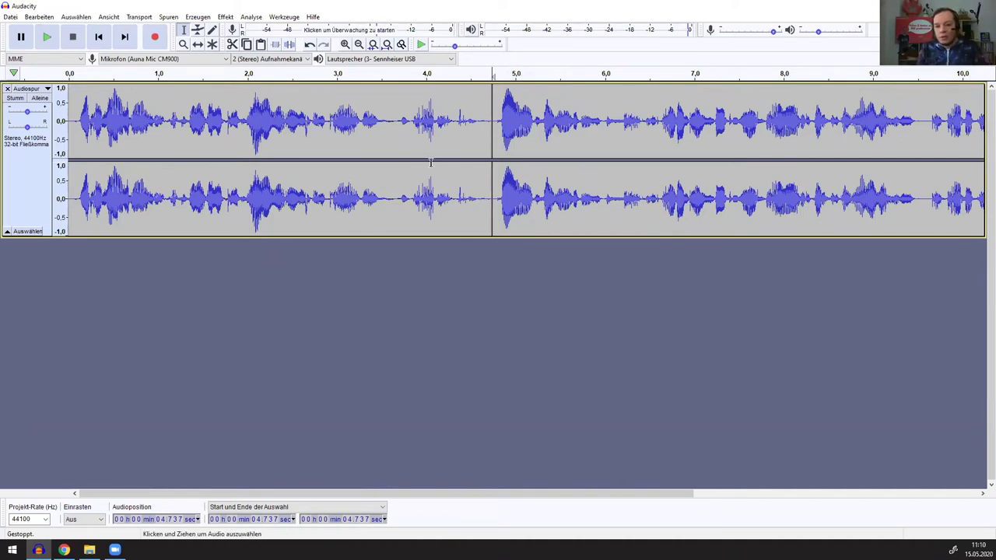
left_click(389, 134)
left_click(47, 37)
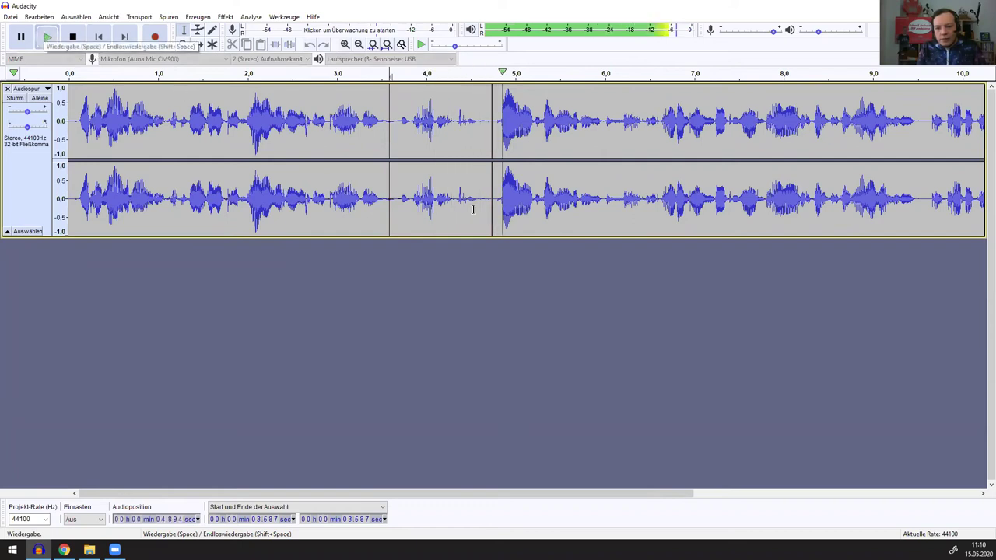
key("space")
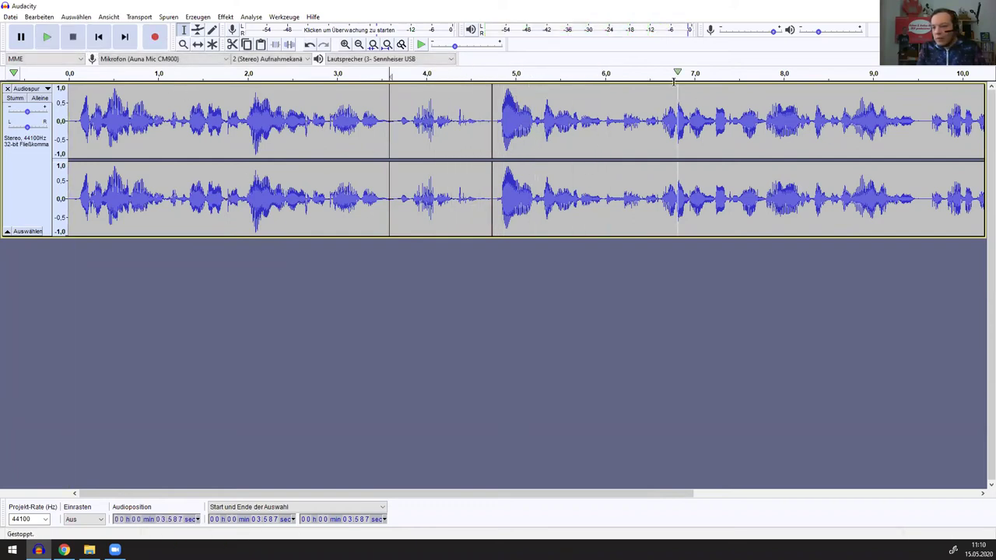
Convert the stretch around the join between the two clips, about 4.57 to 4.81 s, to silence
left_click_drag(478, 124, 497, 141)
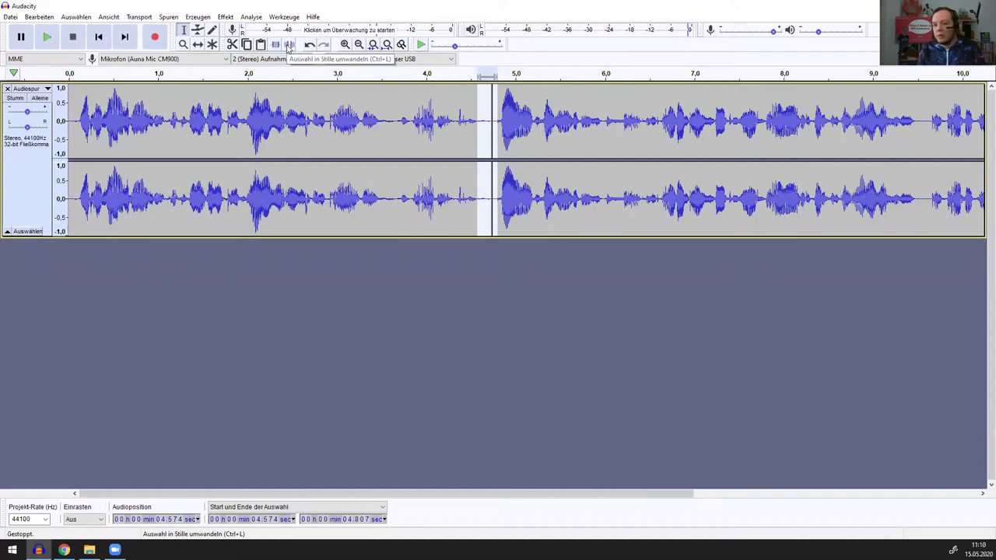
left_click(288, 44)
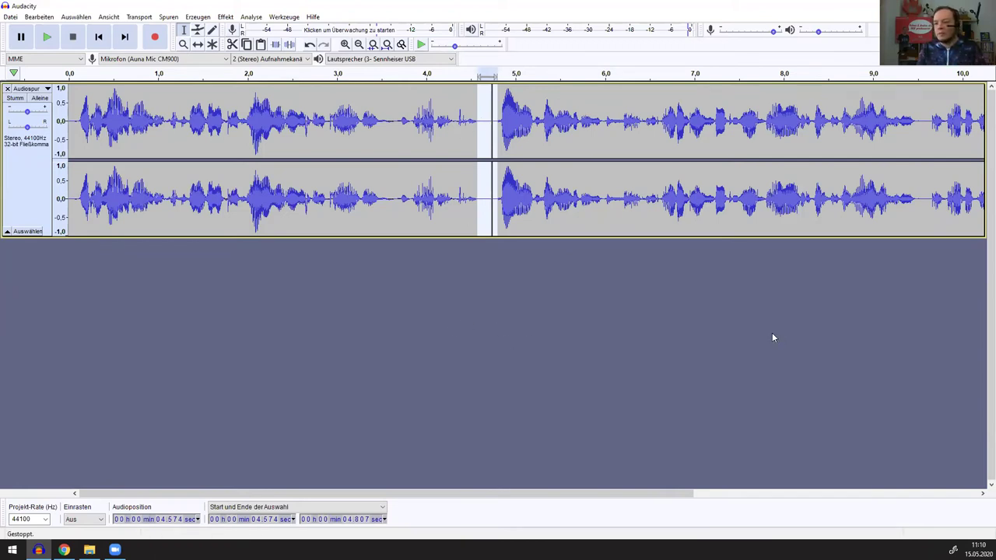
left_click(740, 342)
Check the residual noise at the end of the second clip by ear and delete the tail from about 11.33 s onward
left_click_drag(344, 493, 560, 498)
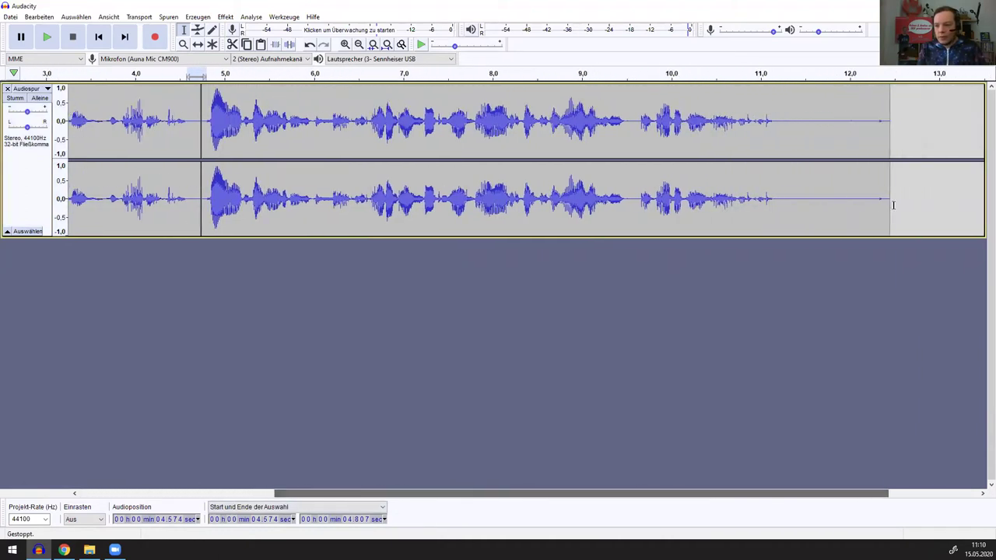
left_click_drag(781, 153, 907, 211)
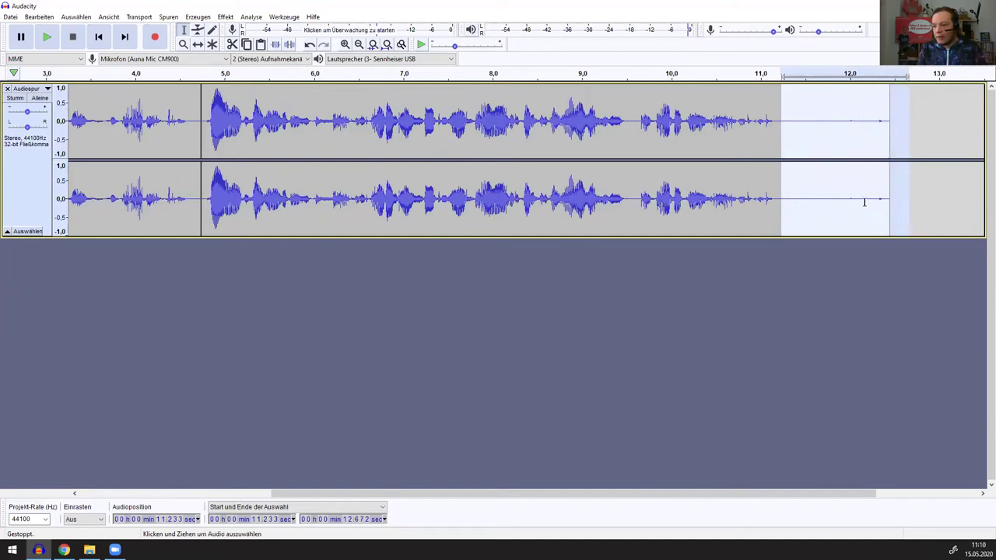
left_click(866, 203)
left_click(46, 37)
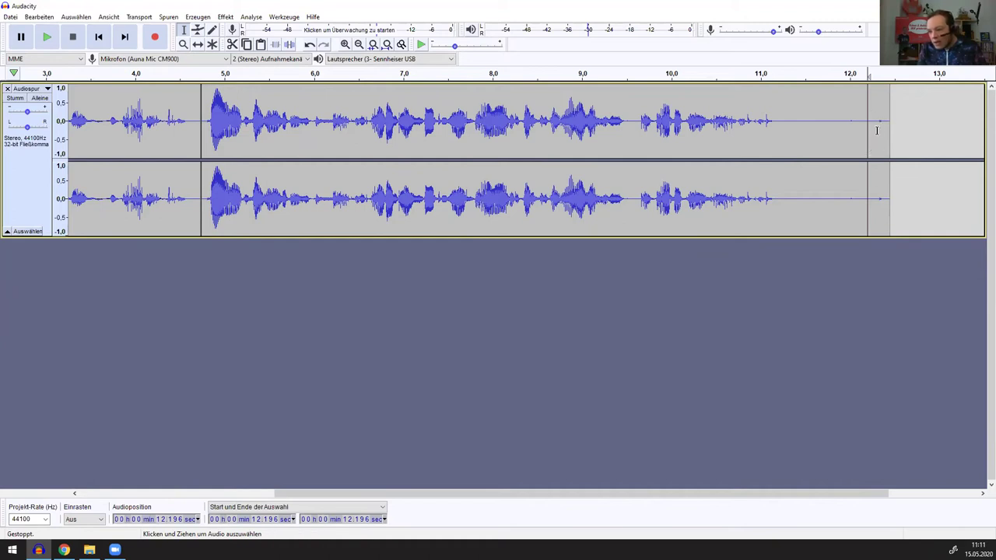
left_click_drag(833, 155, 898, 165)
left_click_drag(790, 144, 898, 164)
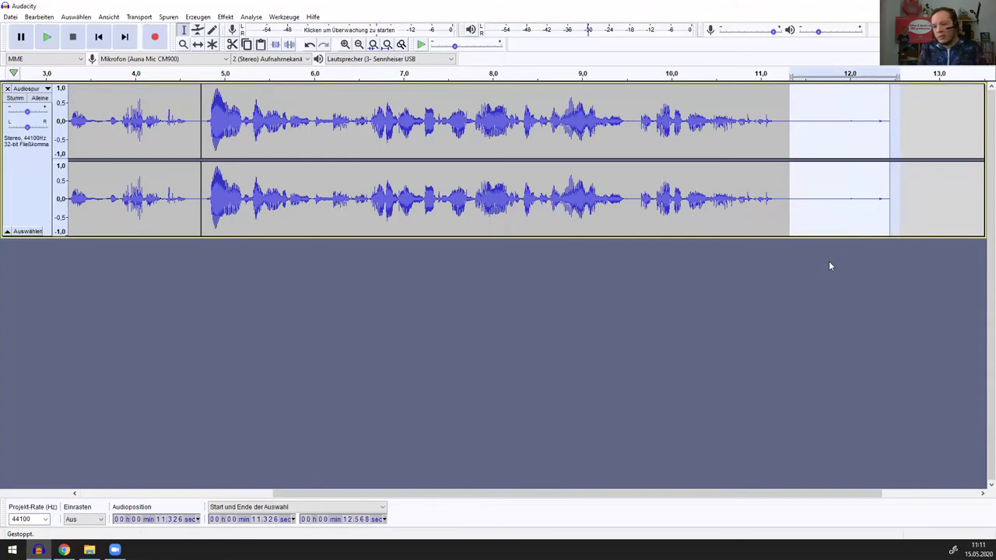
key("Delete")
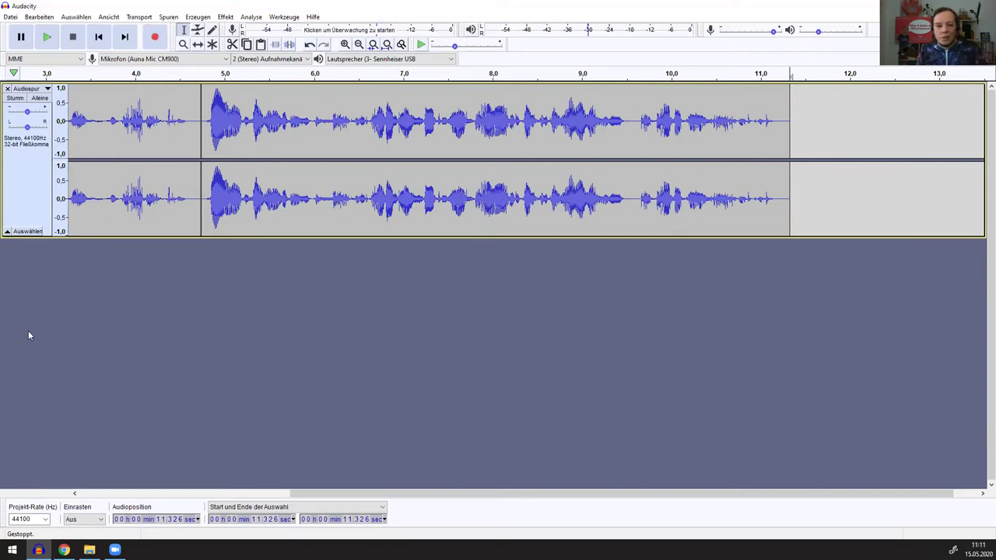
Play back both clips from about 3.26 s and delete the last spoken section of the second clip from about 9.56 s onward
left_click(69, 148)
left_click(46, 37)
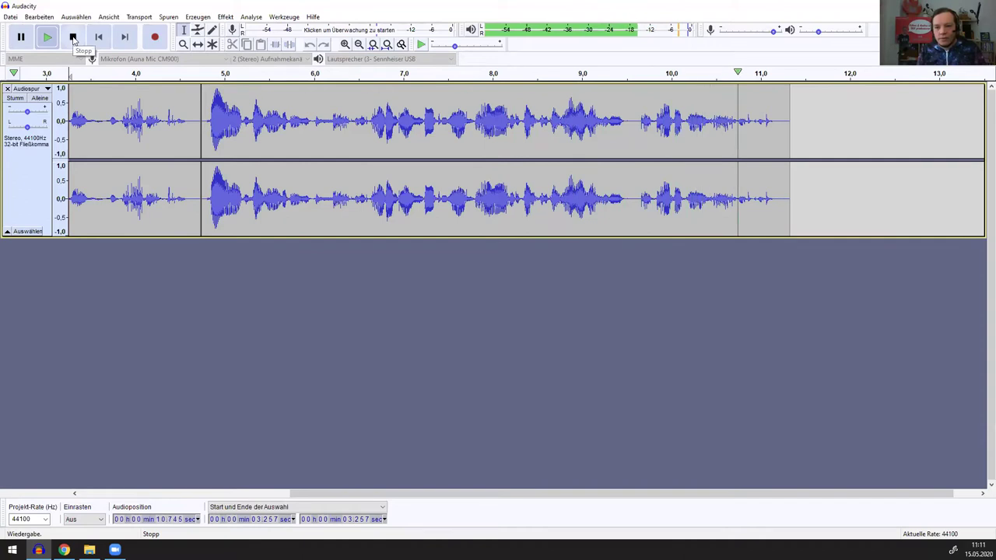
left_click_drag(631, 105, 814, 195)
key("Delete")
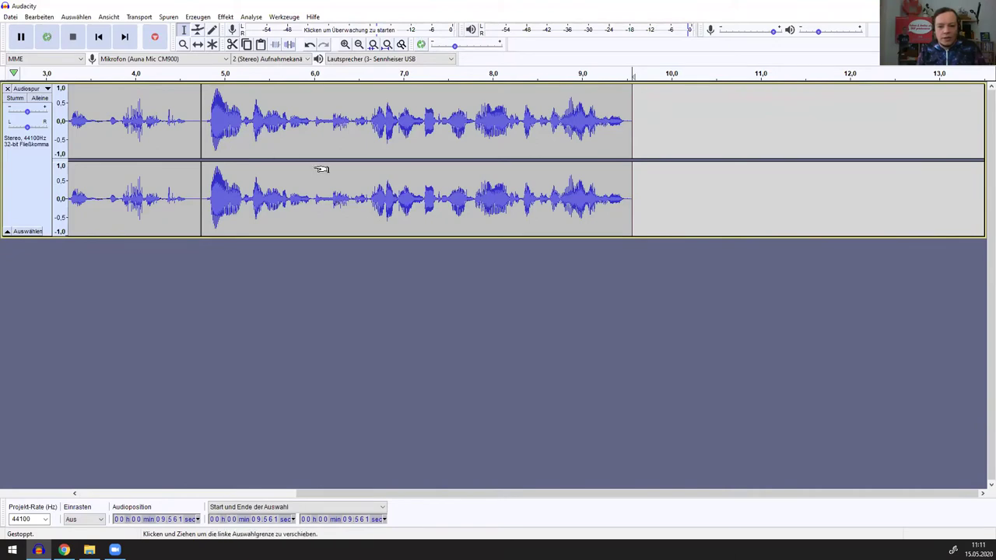
scroll(322, 169, "left", 2)
scroll(321, 170, "left", 9)
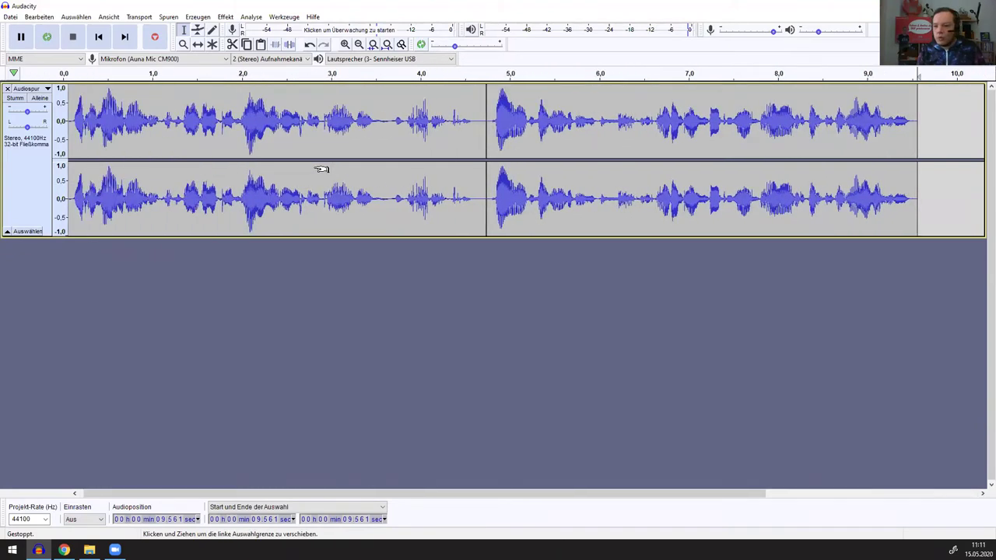
left_click(217, 298)
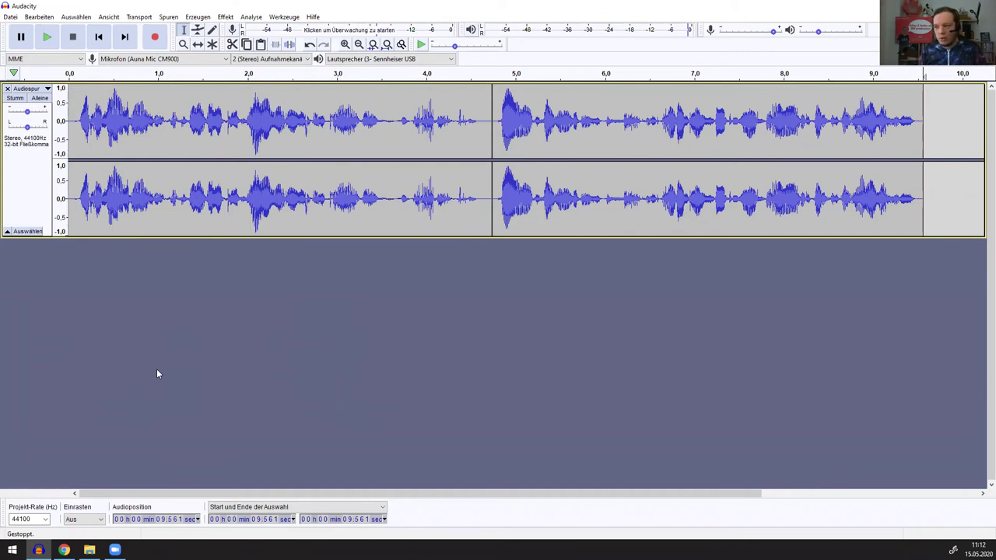
Switch to File Explorer and examine the smartphone .aac recording and ffmpeg-win-2.2.2.exe in the AudioVideo folder
mouse_move(90, 550)
left_click(90, 505)
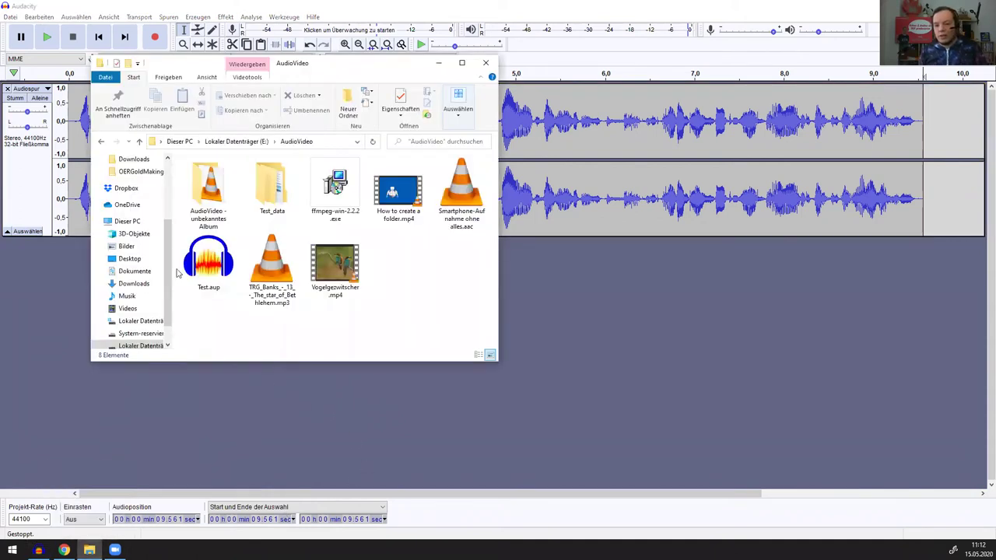
left_click(463, 195)
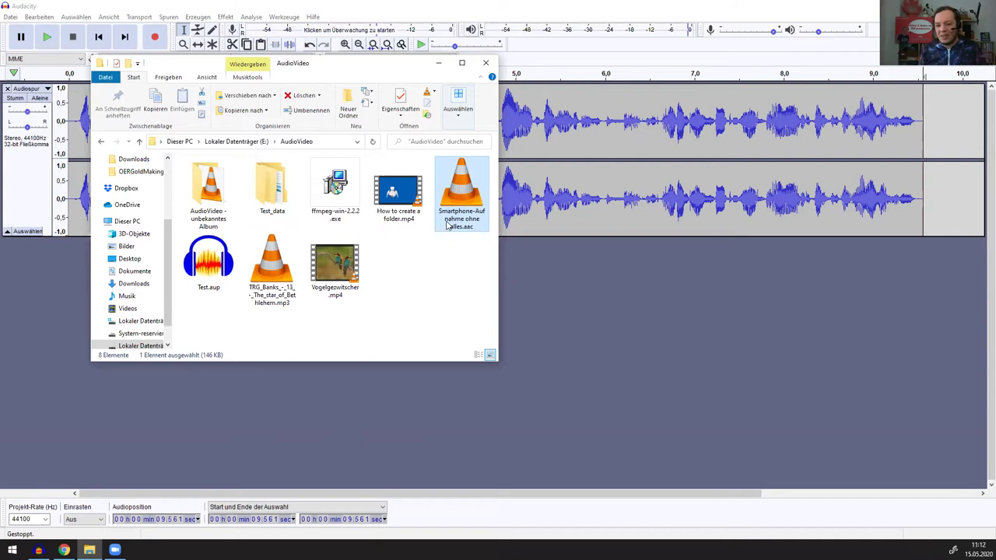
mouse_move(448, 226)
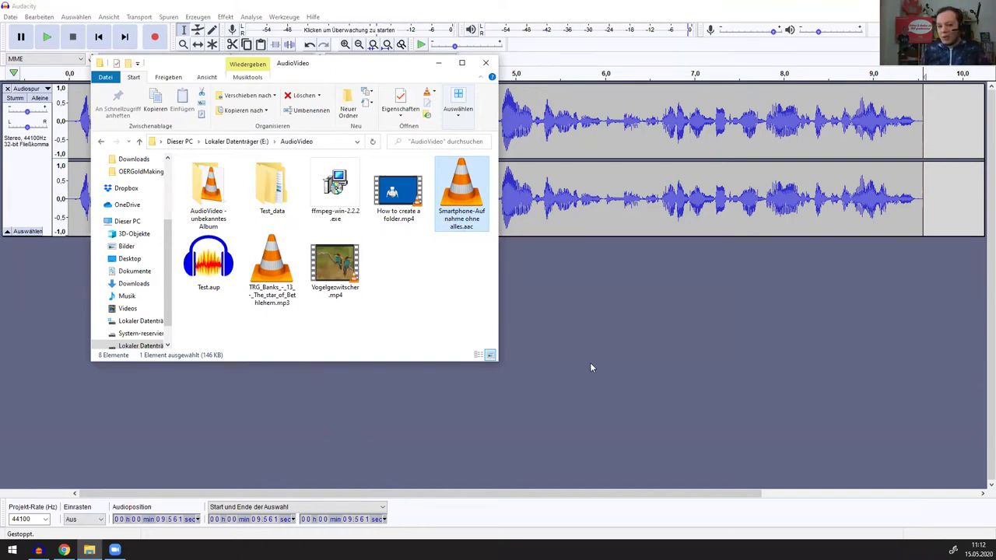
left_click(410, 322)
key("f")
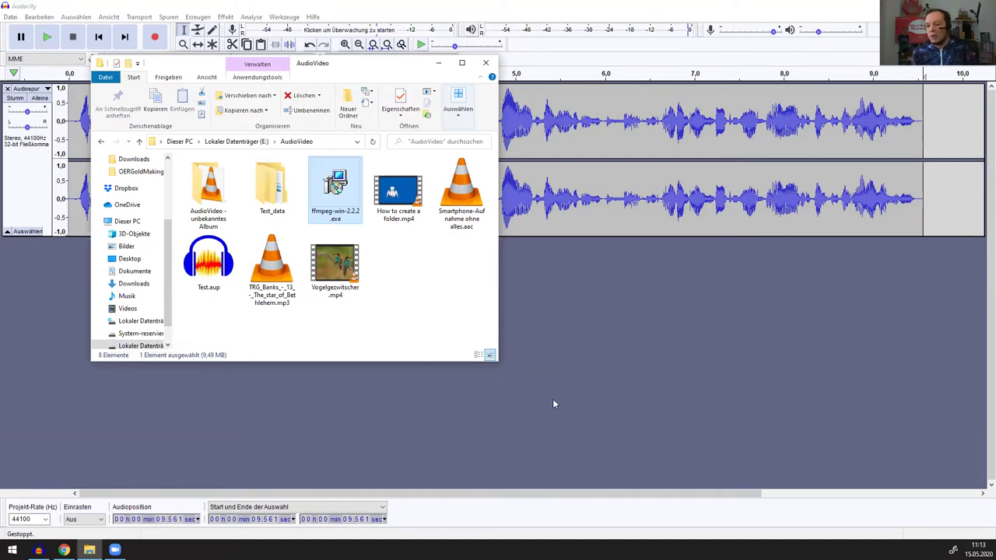
left_click(253, 428)
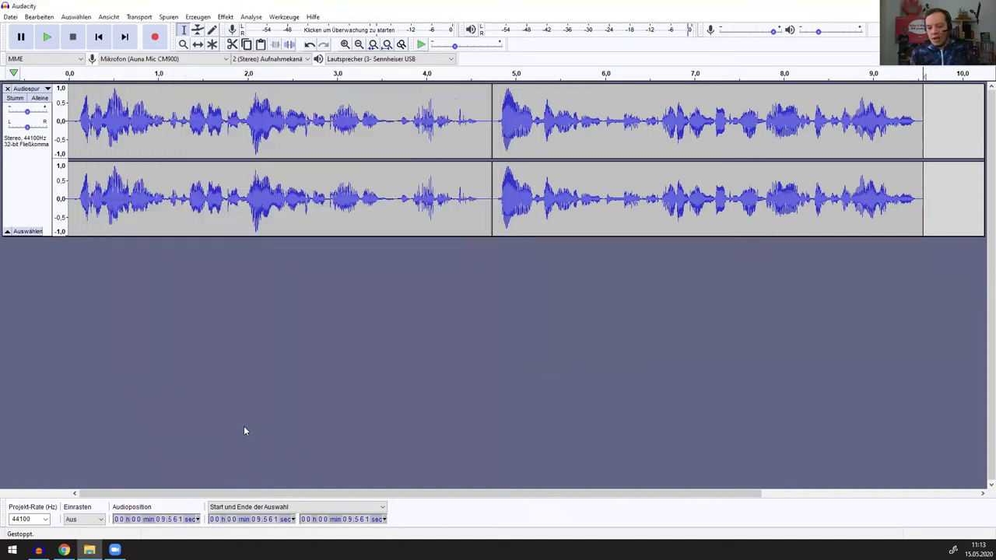
Switch to Chrome and review the FFmpeg for Windows installation instructions and the FFmpeg section of the Lame and FFmpeg download page
mouse_move(64, 550)
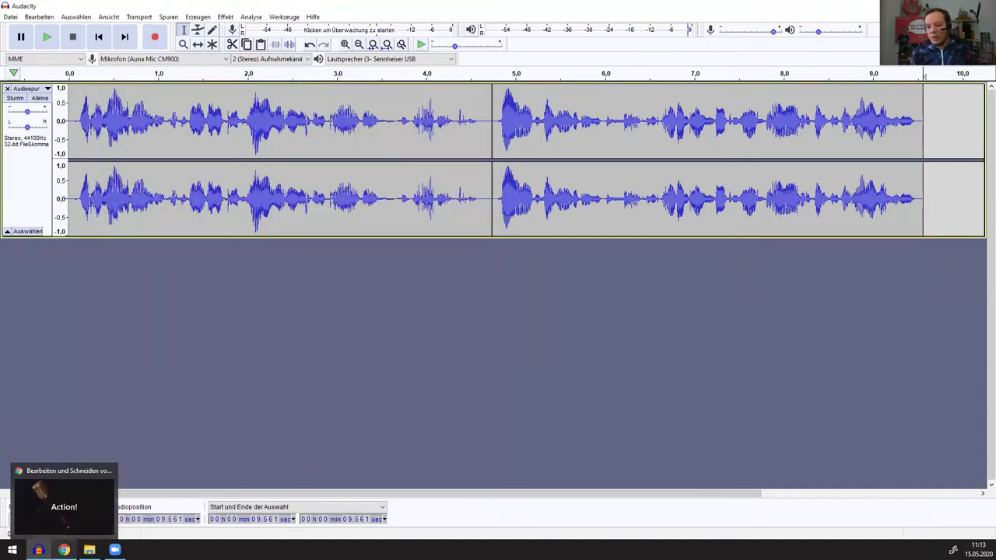
left_click(111, 478)
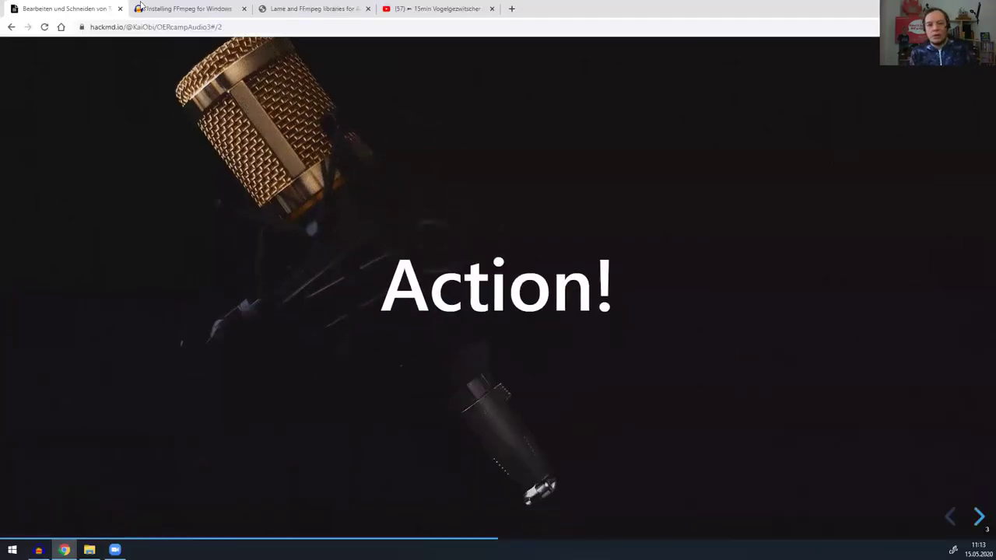
left_click(171, 5)
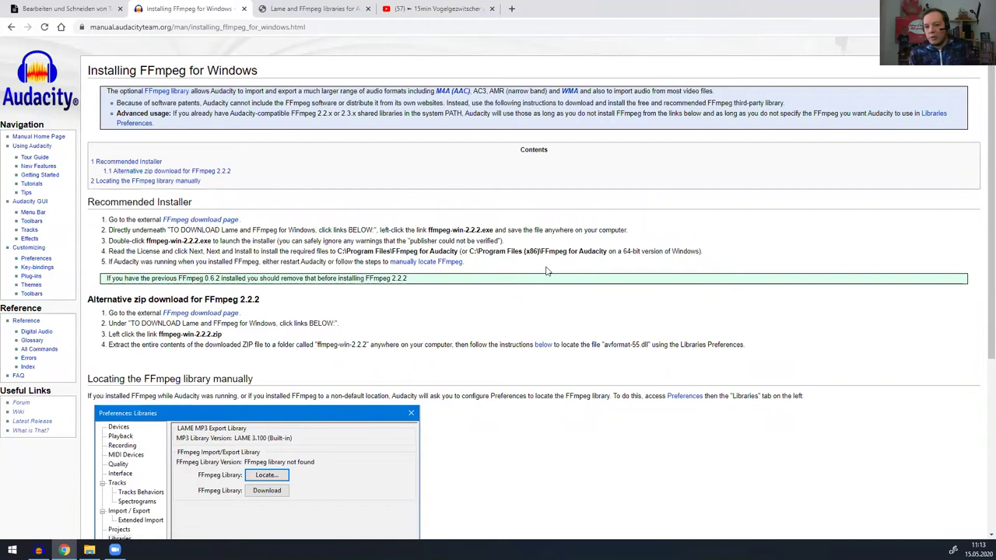
left_click(305, 6)
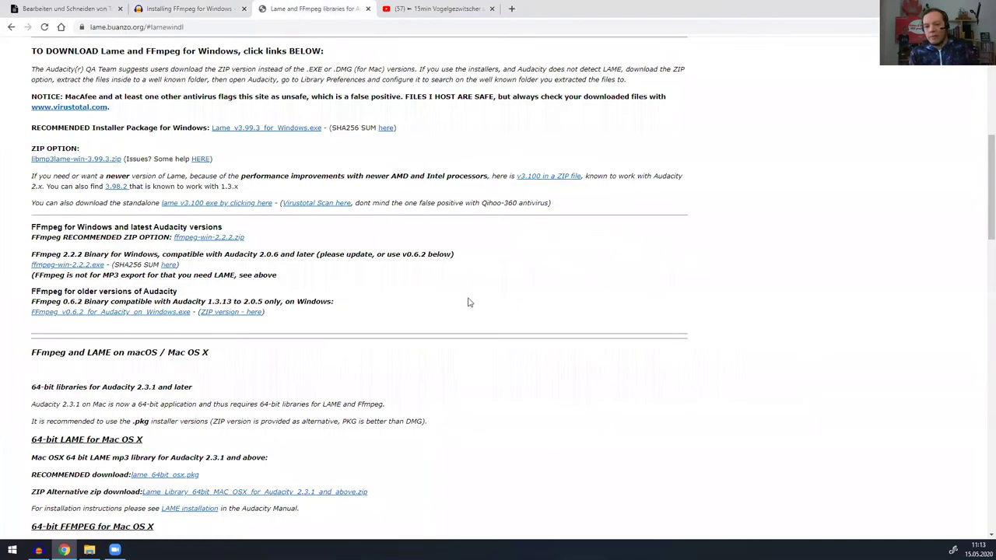
scroll(441, 305, "up", 1)
scroll(441, 305, "down", 1)
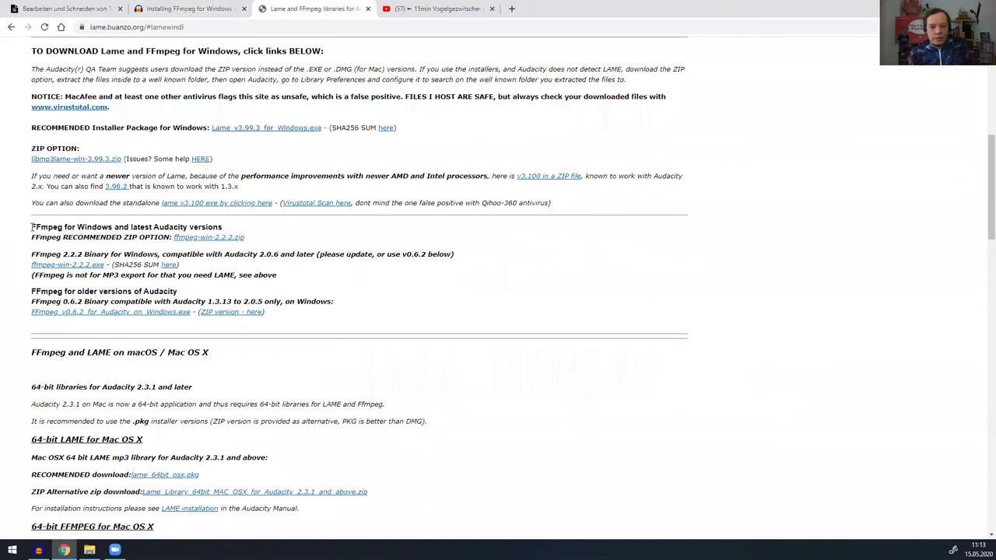
left_click_drag(29, 228, 422, 309)
left_click(422, 307)
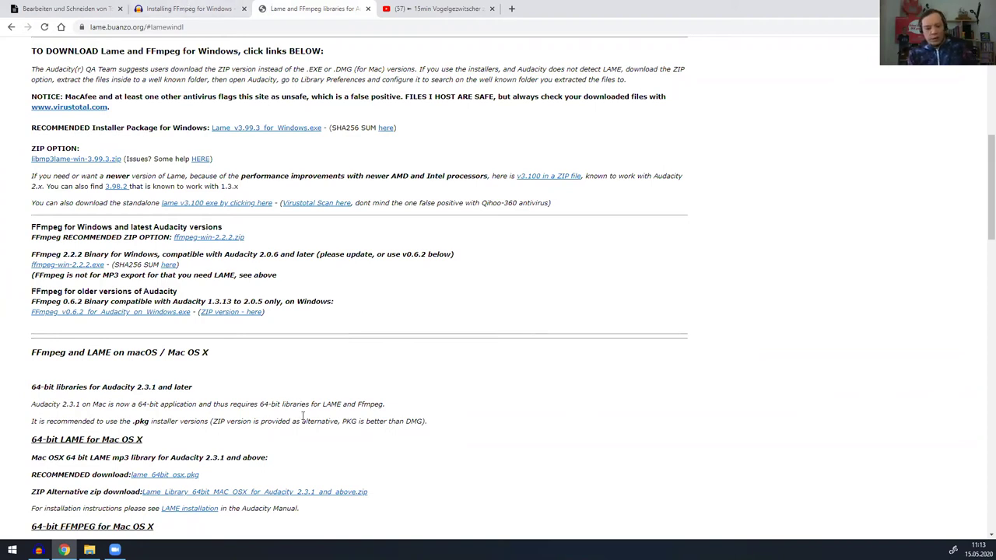
Return to Audacity and import "Smartphone-Aufnahme ohne alles.aac" from the AudioVideo folder as a new track
key("alt+Tab")
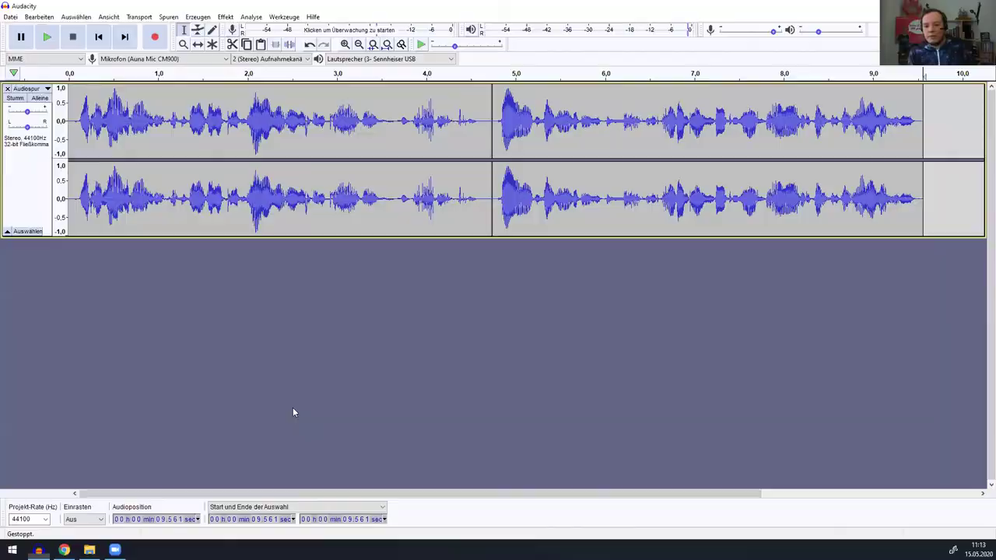
left_click(89, 551)
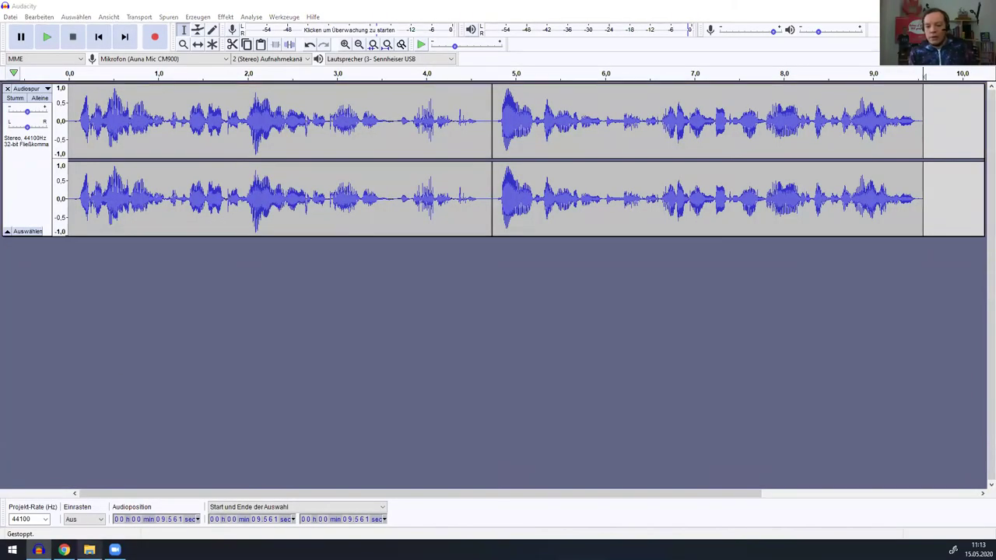
left_click_drag(441, 182, 957, 171)
left_click(584, 410)
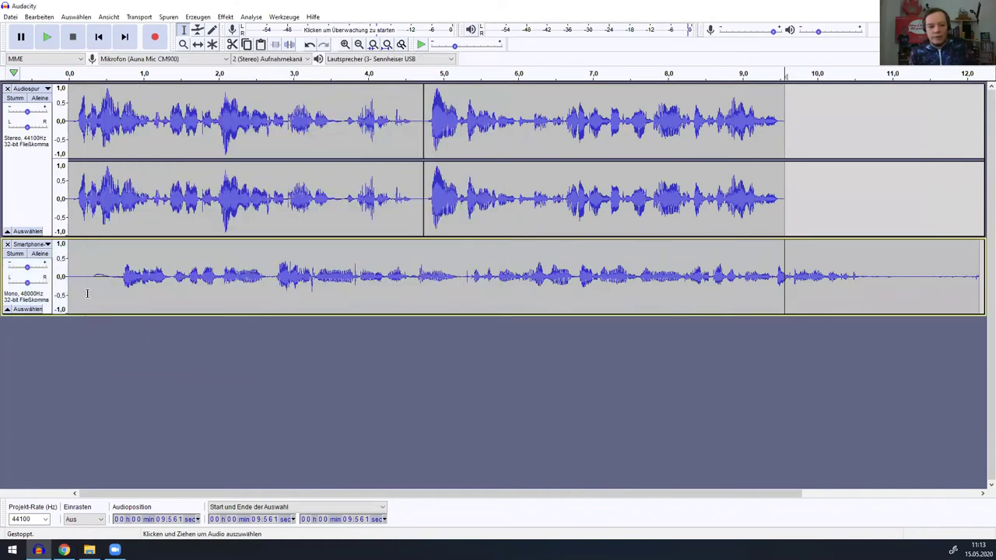
Mute the speech track, play back the smartphone track alone from about 0.37 s, and remove the smartphone track from the project
left_click(88, 276)
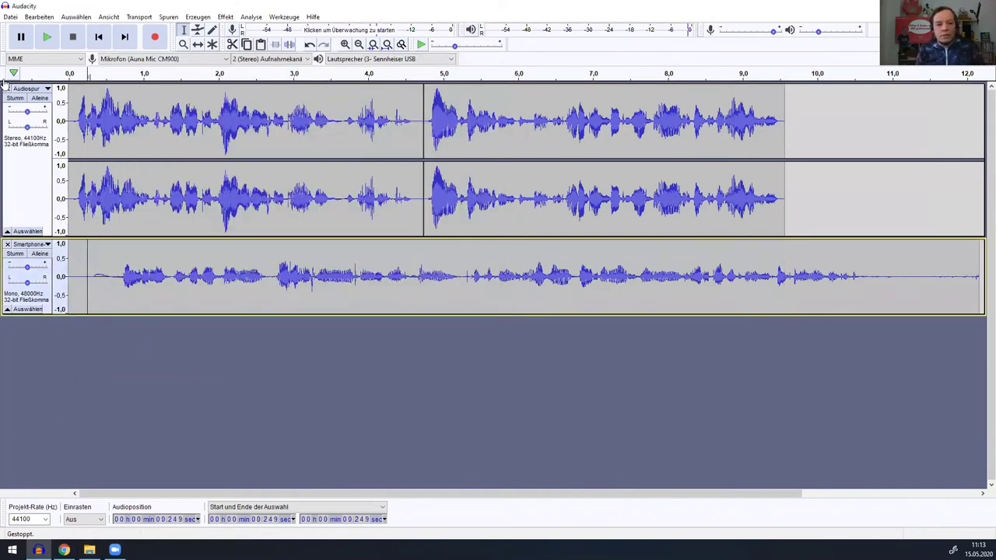
left_click(15, 98)
left_click(97, 300)
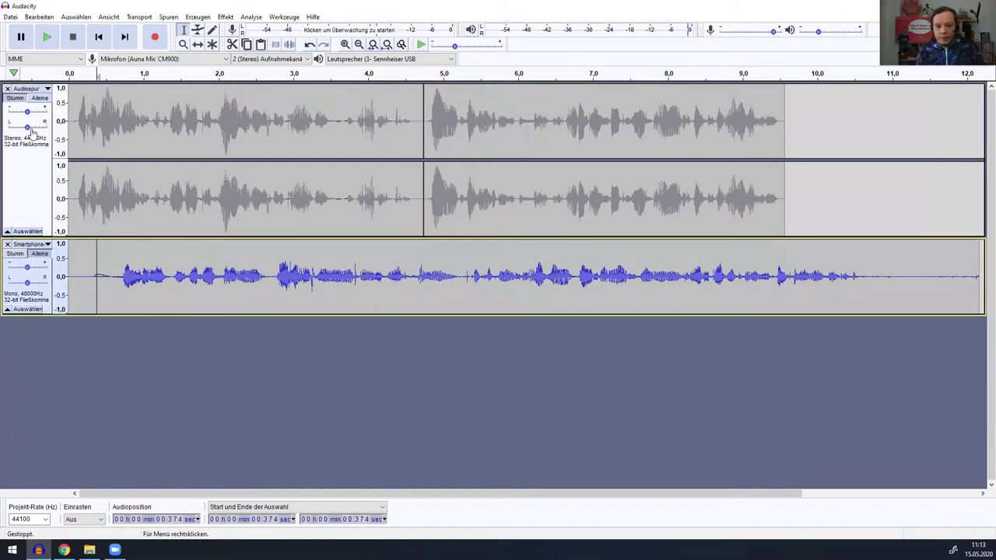
left_click(44, 38)
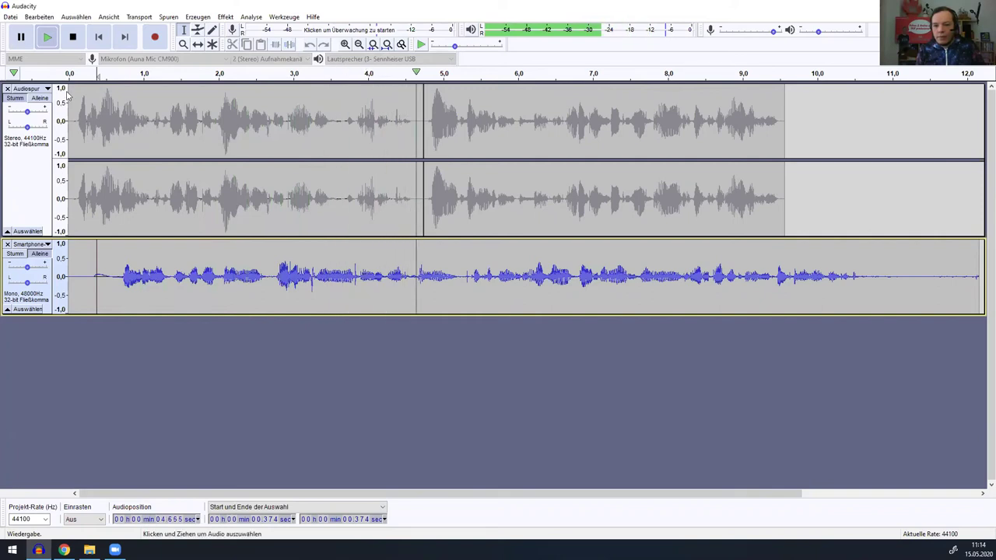
key("space")
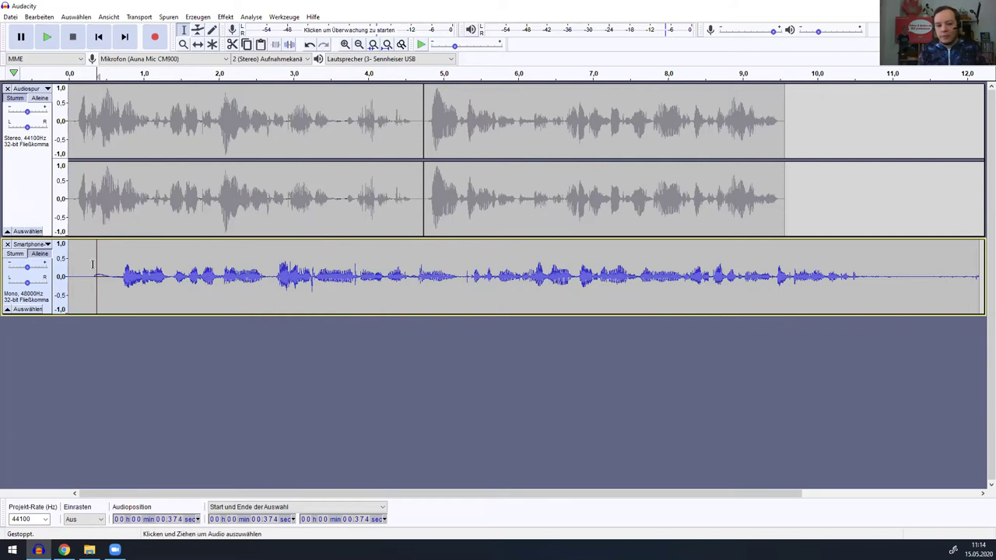
left_click(8, 244)
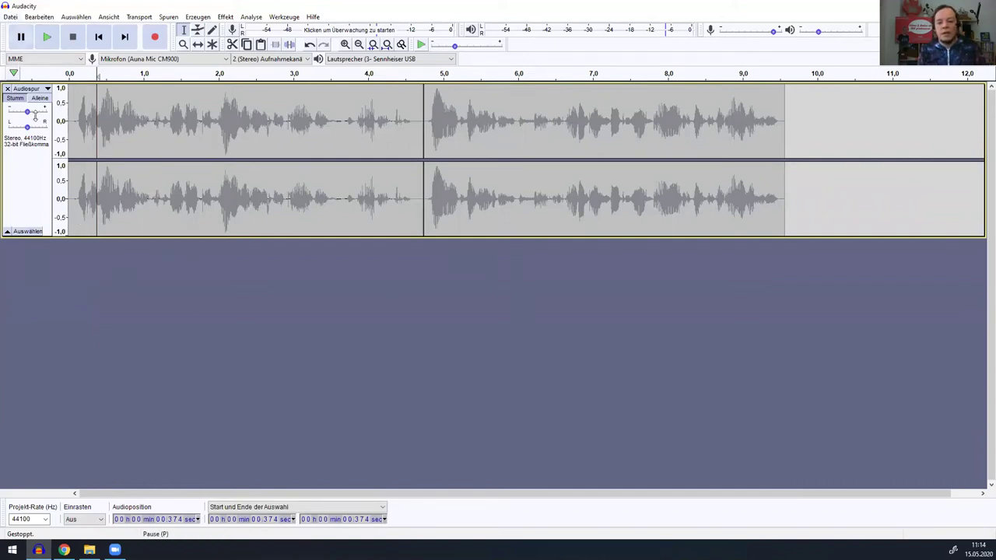
Open Vogelgezwitscher.mp4 from the AudioVideo folder in its own project window
left_click(10, 17)
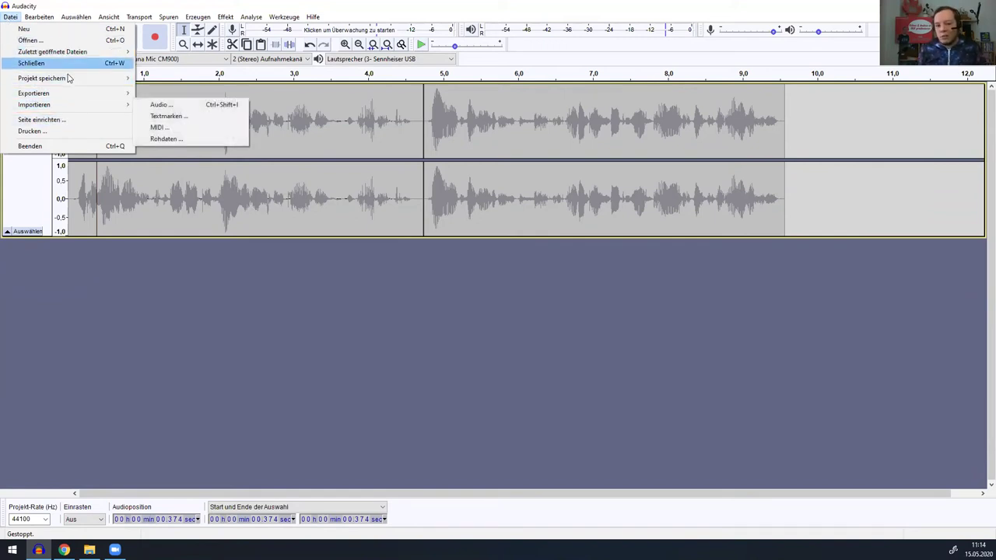
left_click(53, 40)
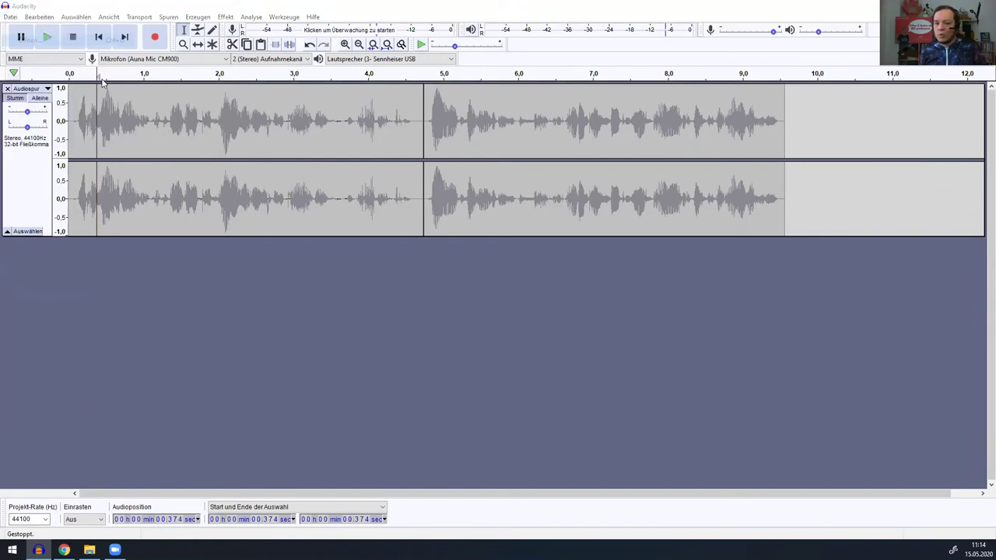
left_click(157, 253)
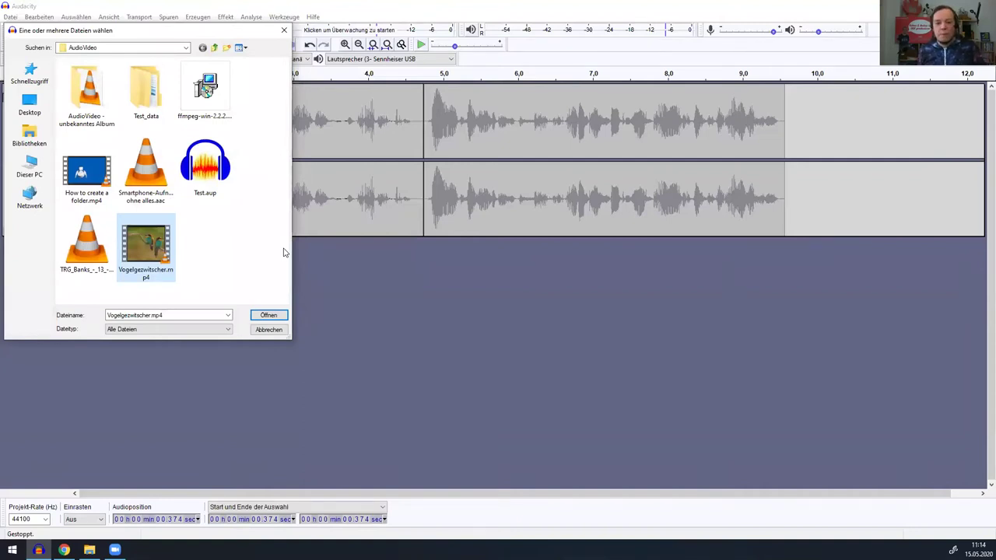
left_click(270, 316)
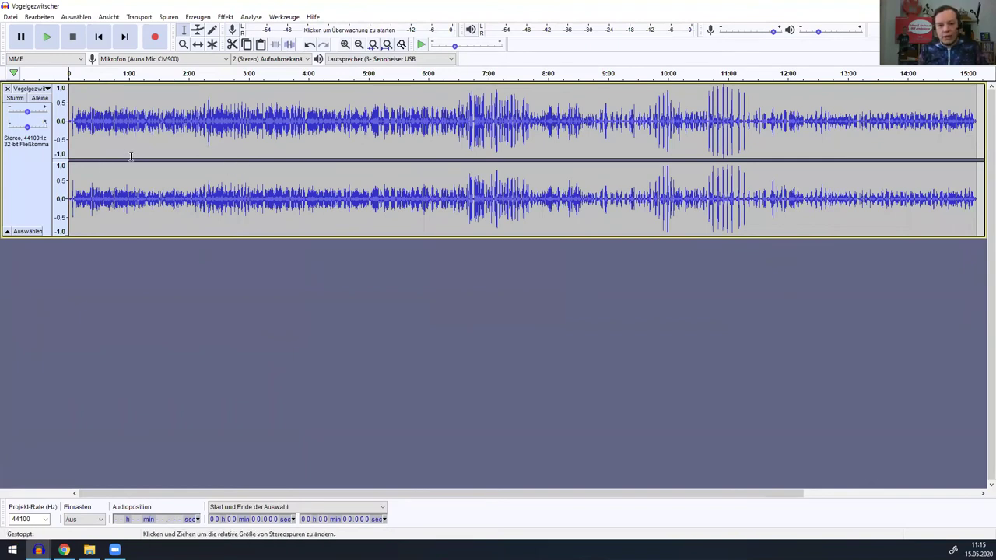
Select the birdsong passage from about 1:05.305 to 1:07.464 and play it back
scroll(128, 144, "up", 2)
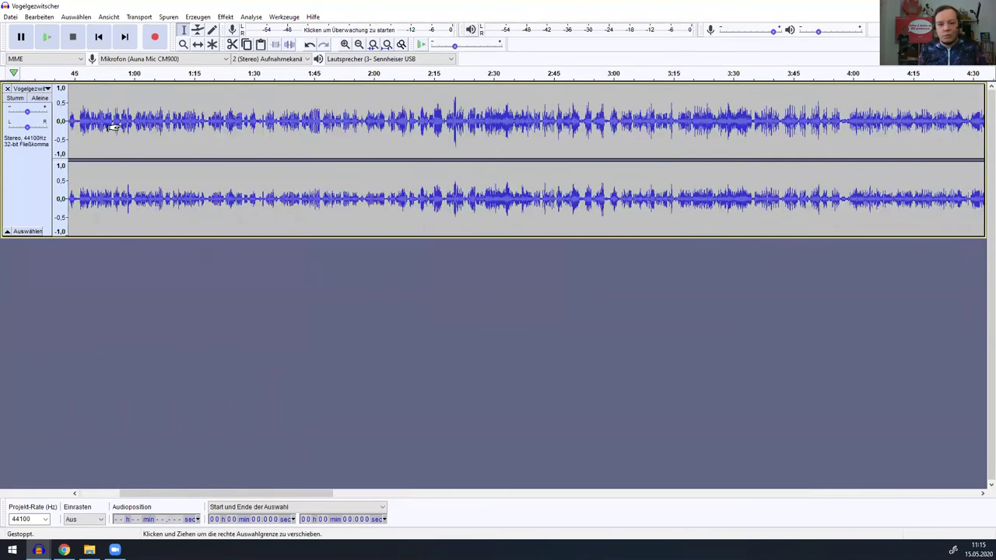
scroll(112, 128, "up", 3)
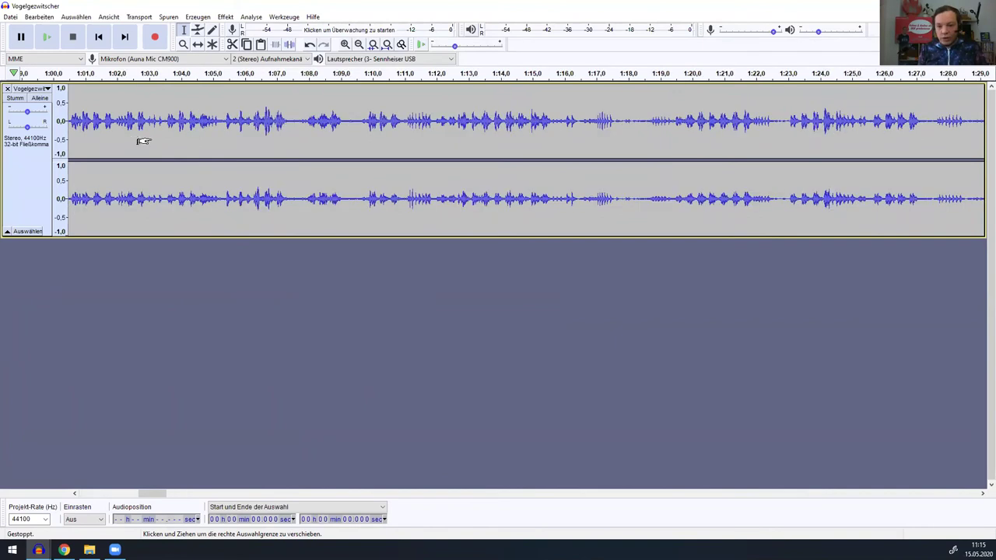
scroll(116, 123, "up", 1)
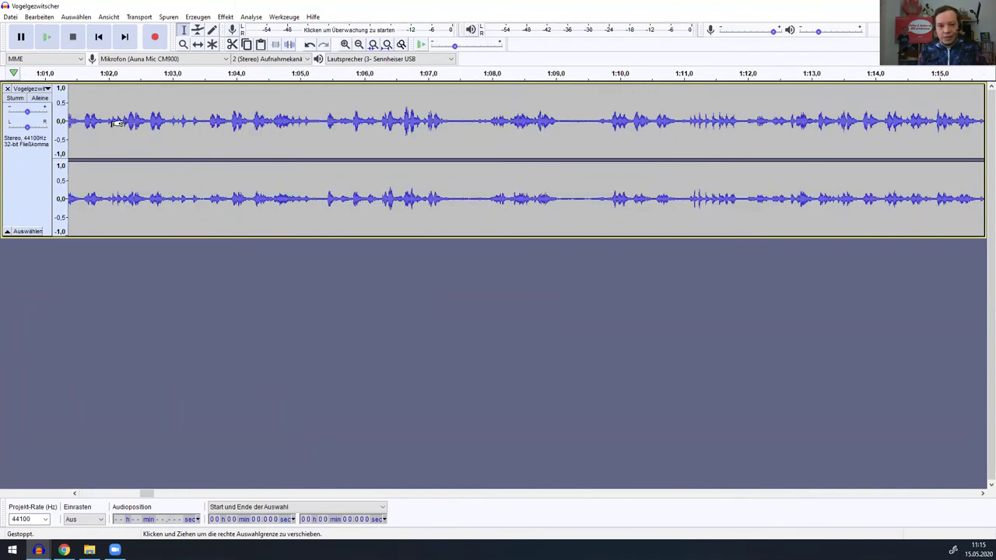
scroll(116, 123, "up", 1)
scroll(116, 122, "down", 1)
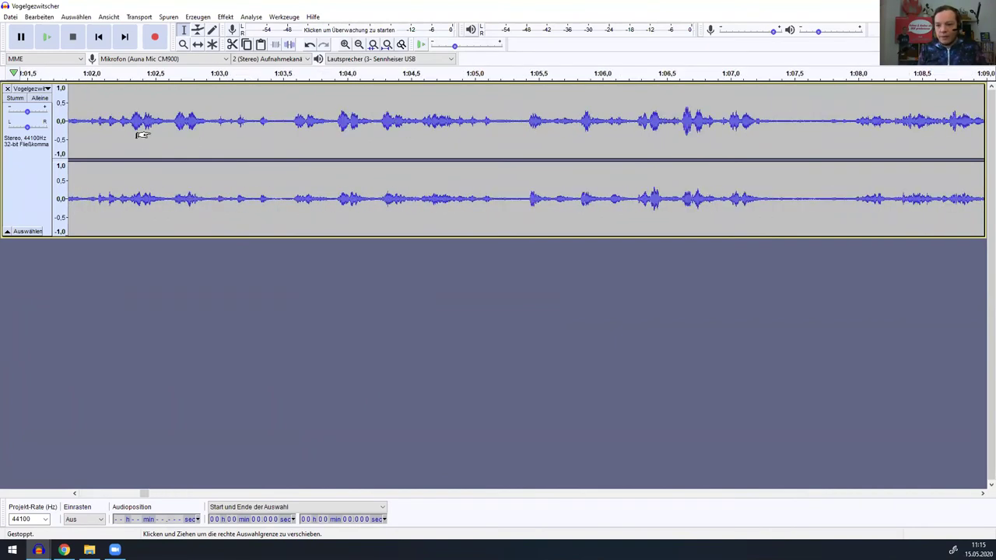
left_click(333, 119)
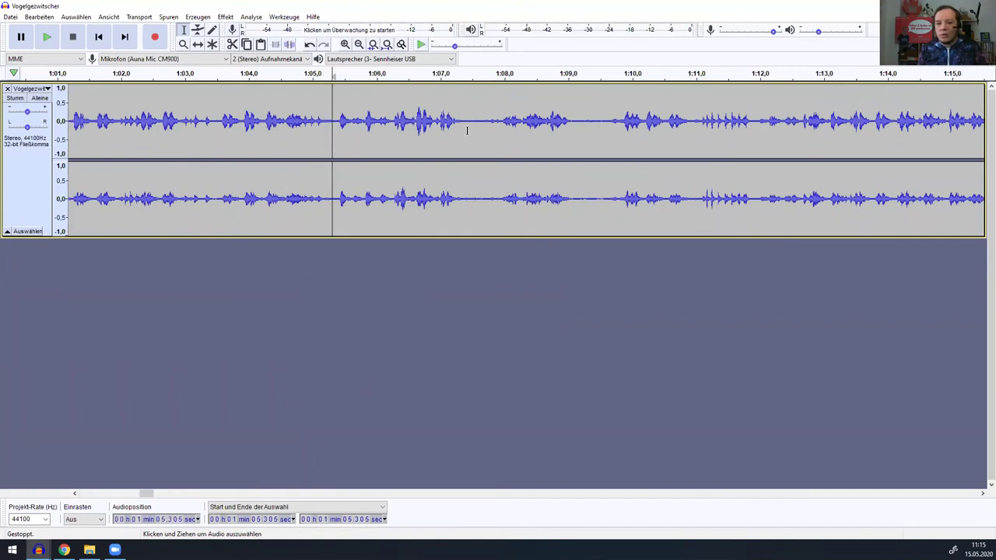
left_click(469, 133, "shift")
key("space")
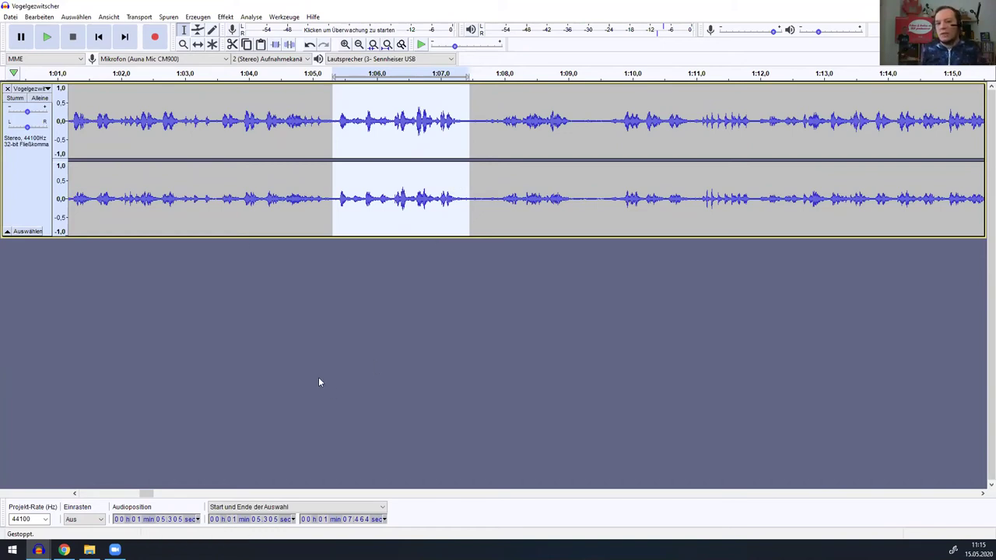
Trim away all audio outside the selected birdsong passage, inspect the remaining clip, and undo the trim
left_click(277, 46)
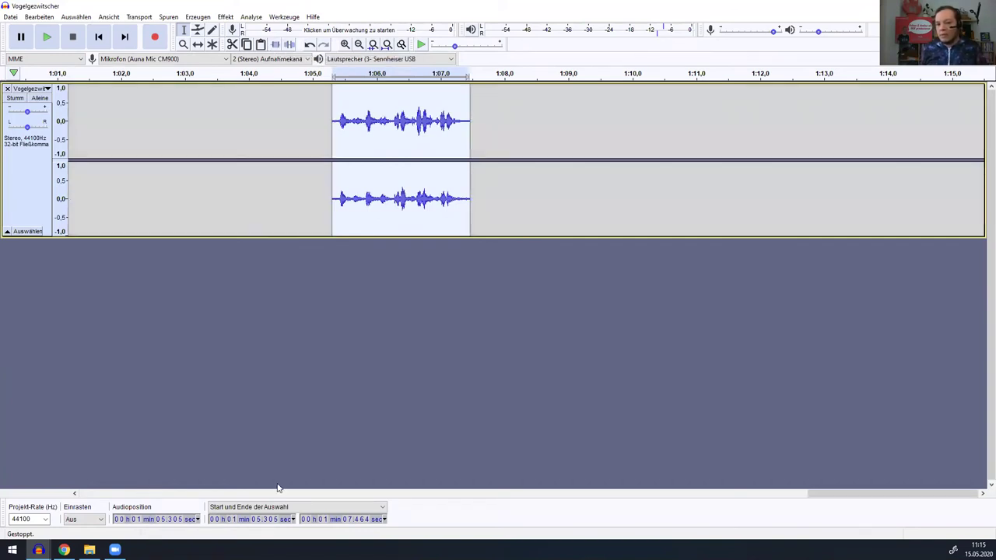
key("ctrl+3")
key("ctrl+3")
key("ctrl+3")
key("ctrl+3")
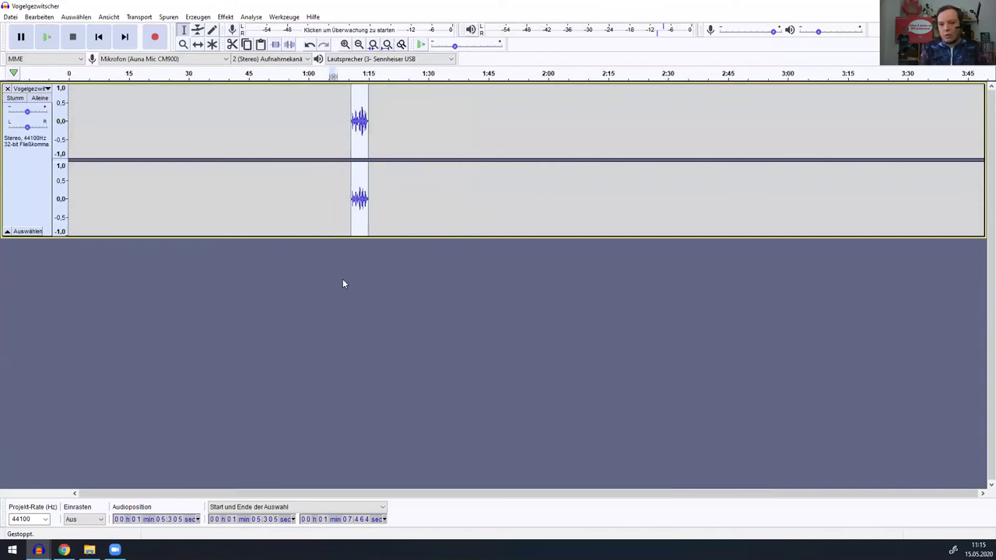
scroll(260, 264, "right", 3)
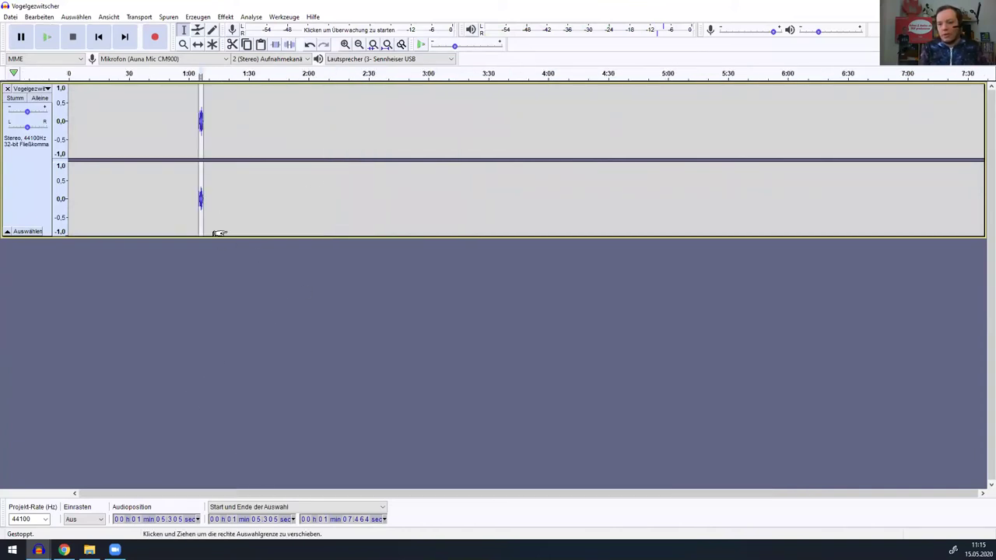
scroll(216, 233, "up", 1)
scroll(217, 231, "up", 3)
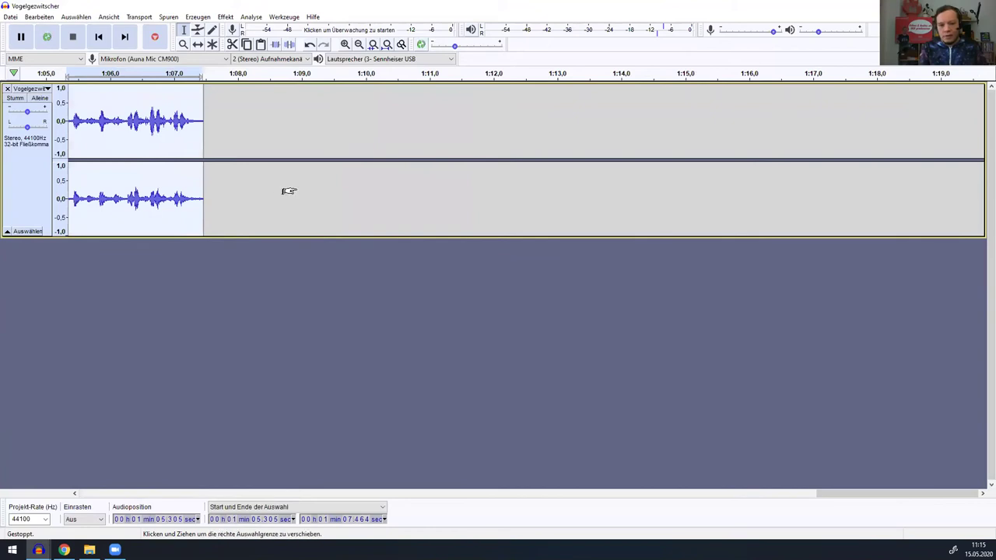
scroll(285, 190, "left", 2)
key("ctrl+z")
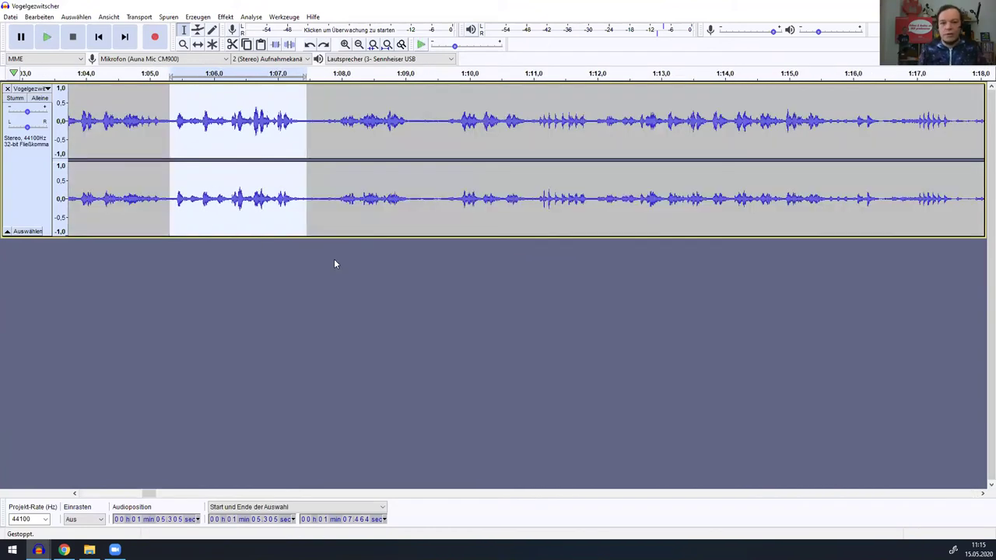
Copy the selected birdsong into the speech project, pasting it just behind the second speech clip at about 9.645 s, and unmute the track
key("space")
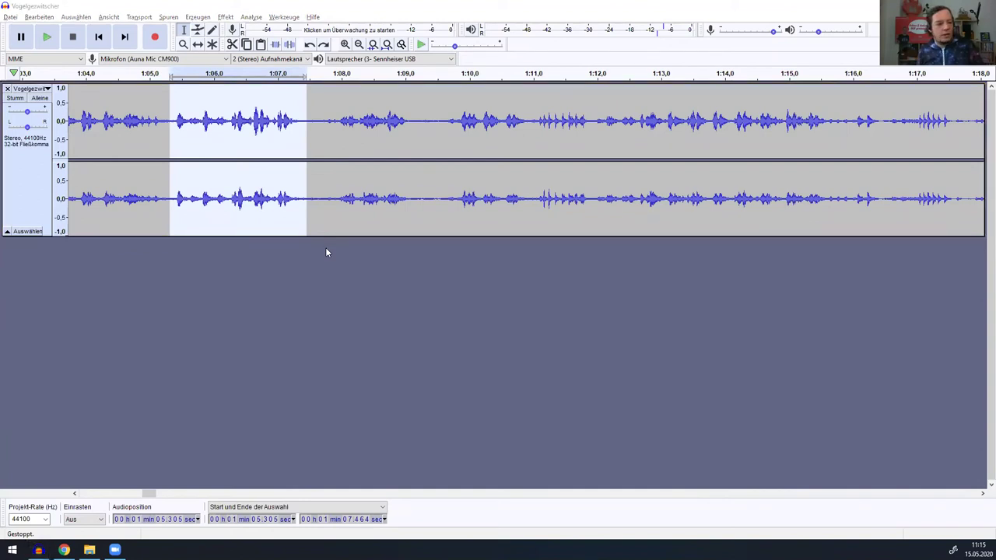
key("alt+Tab")
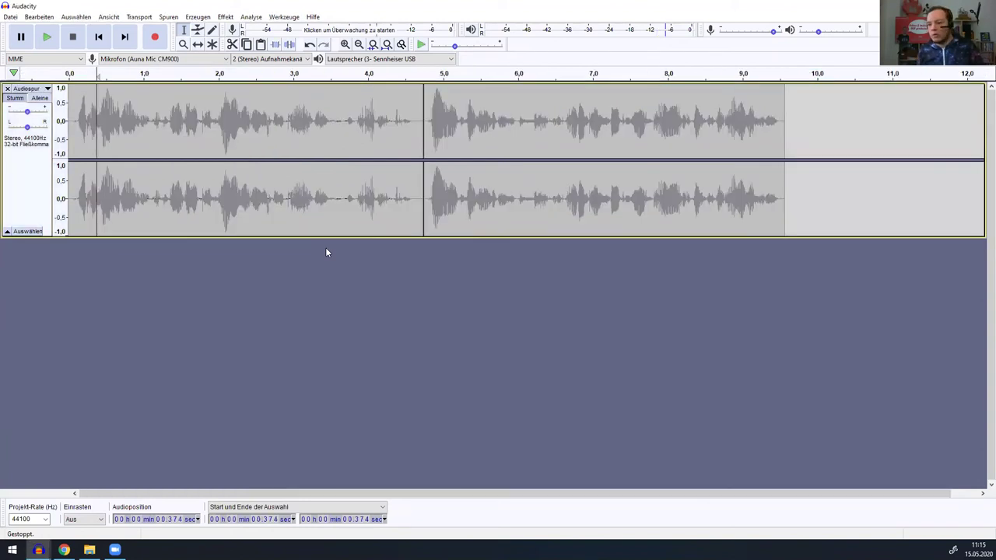
left_click(791, 125)
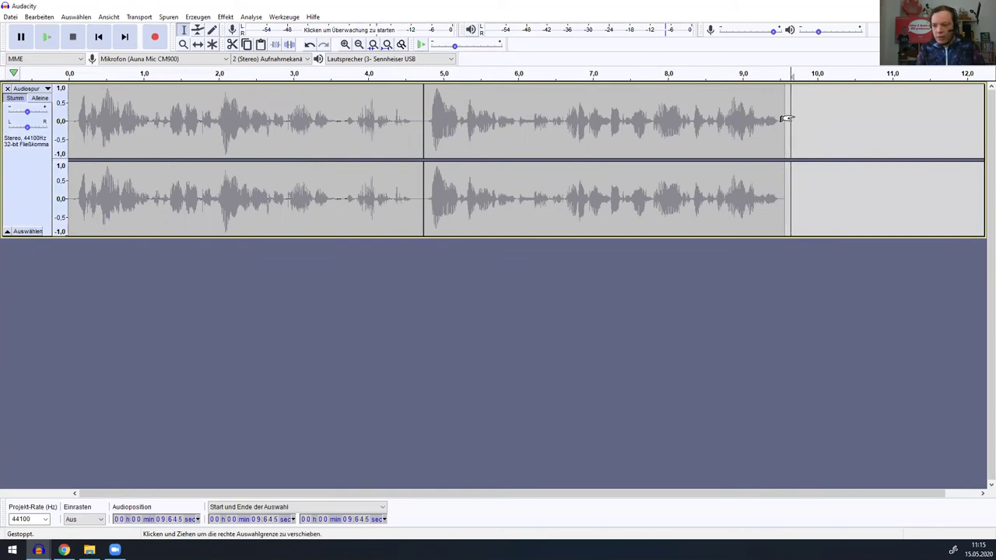
key("ctrl+v")
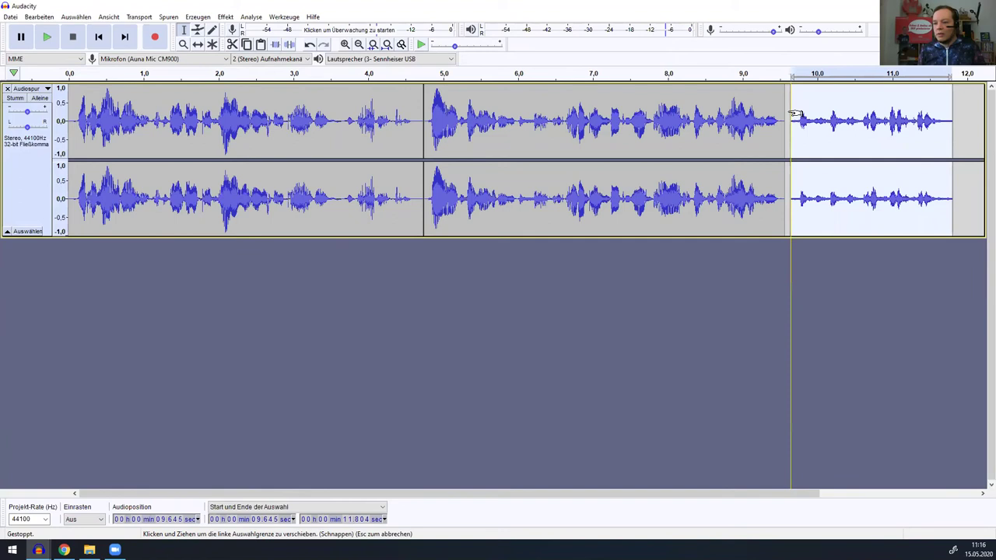
Shift the pasted birdsong clip back with the Time Shift tool so it joins the second speech clip at 9.561 s
left_click(198, 46)
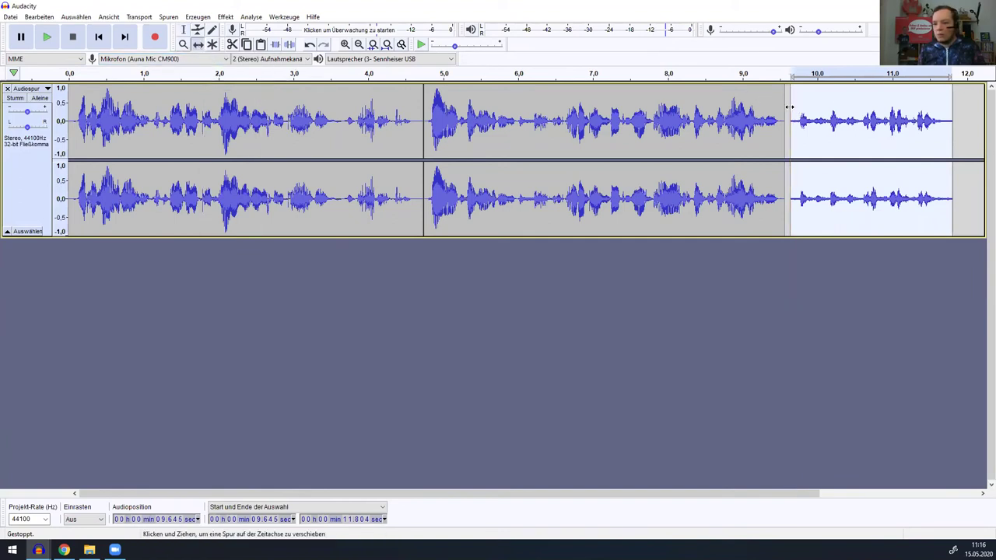
left_click_drag(798, 99, 787, 94)
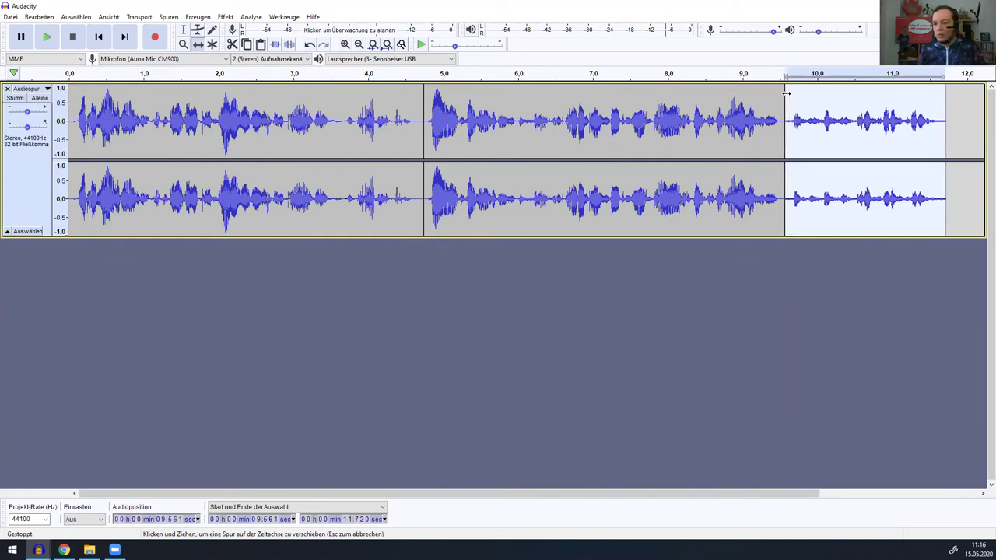
left_click(667, 403)
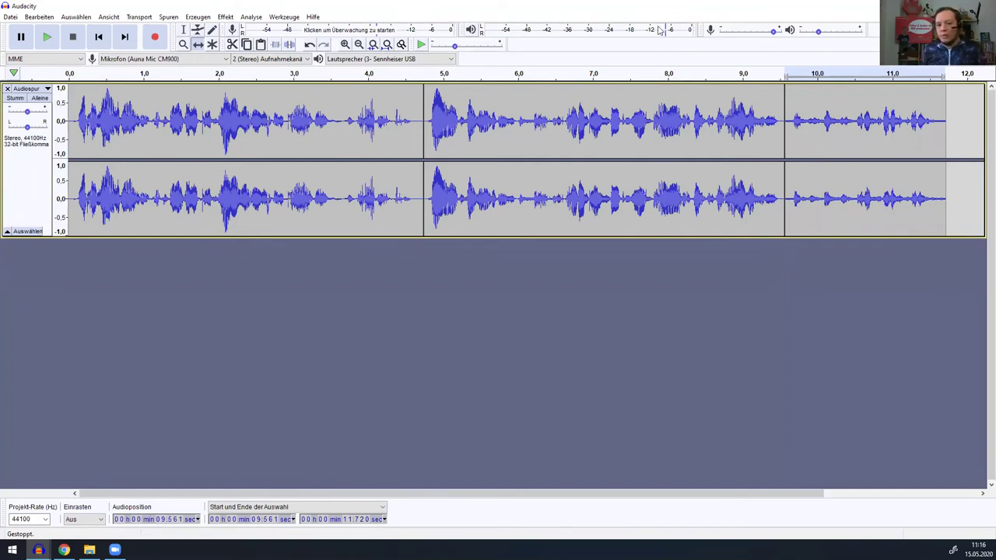
Add a new empty stereo track below the speech track
left_click(10, 16)
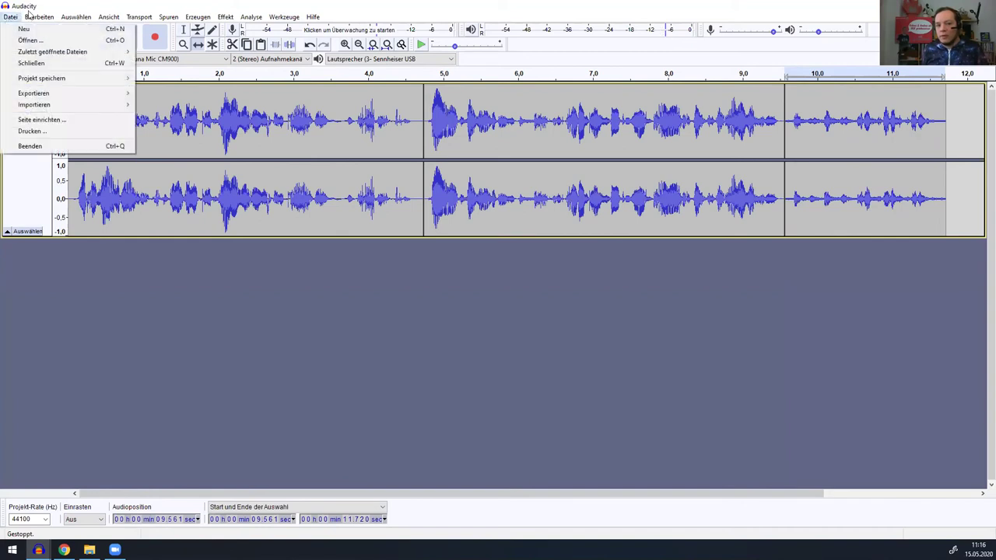
left_click(76, 17)
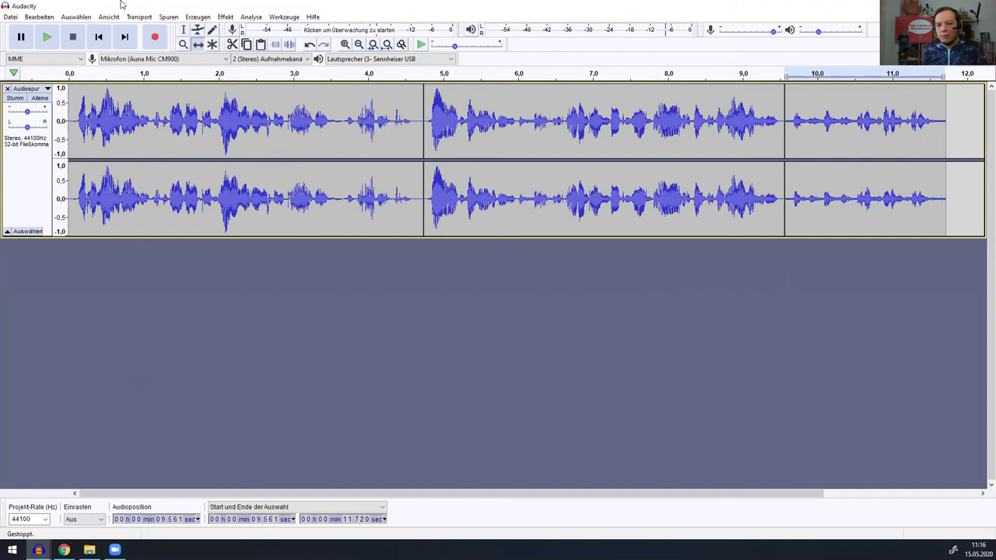
left_click(169, 20)
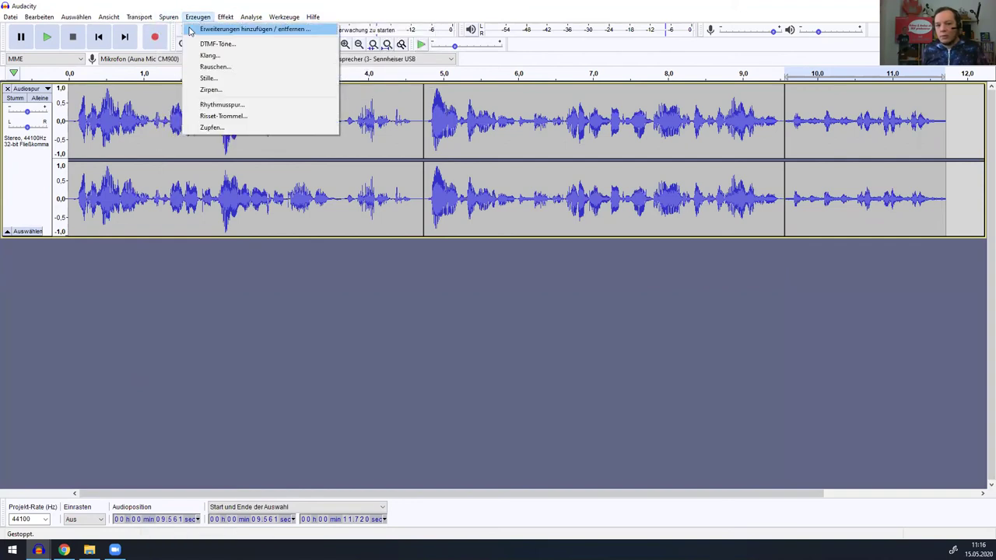
mouse_move(273, 30)
left_click(318, 40)
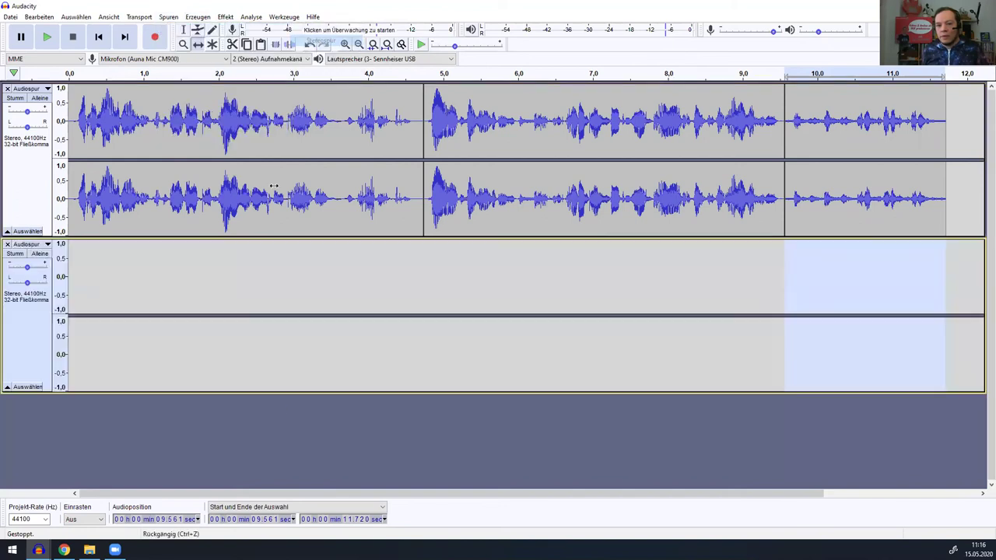
Select the birdsong clip at the end of the speech track, cut it, and paste it into the new stereo track at about 2.81 s
left_click(811, 132)
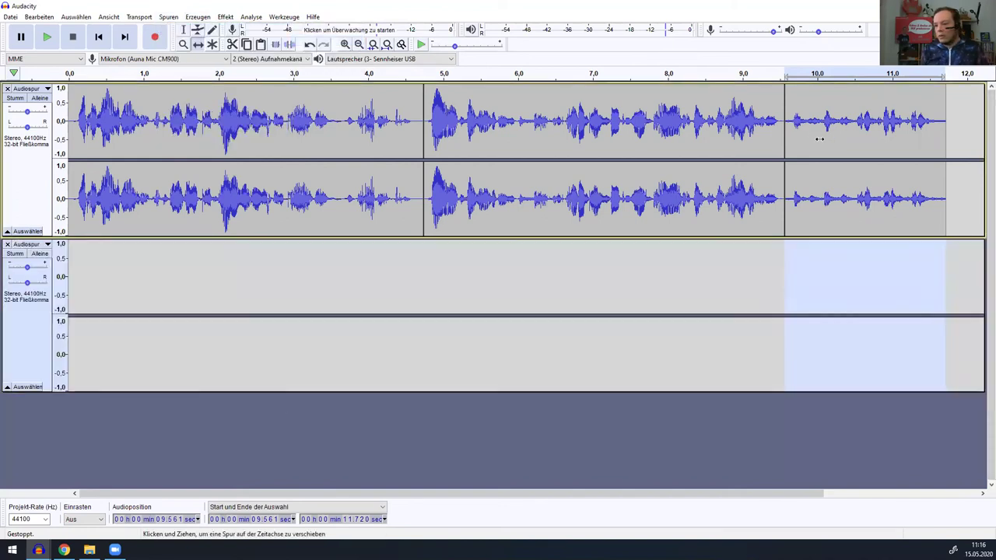
left_click(184, 29)
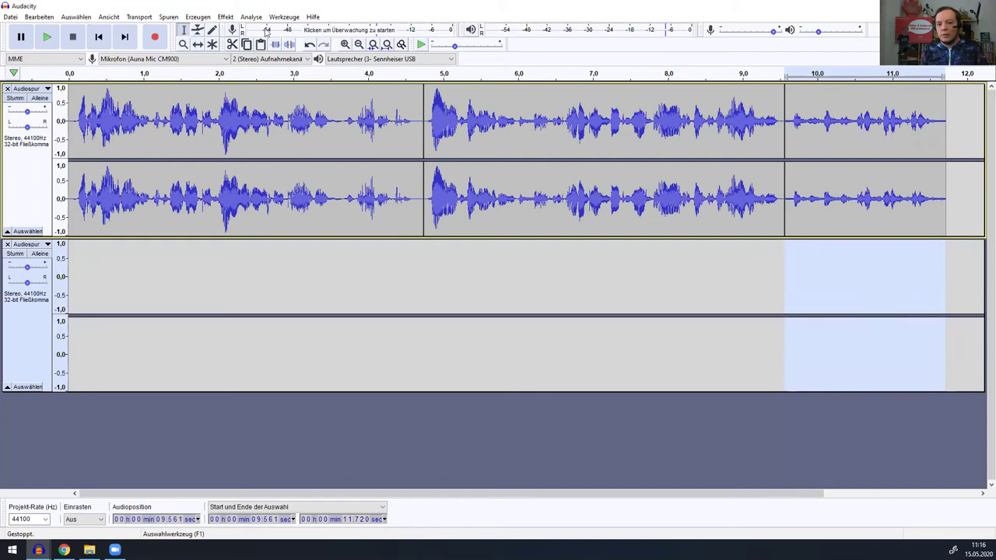
double_click(901, 127)
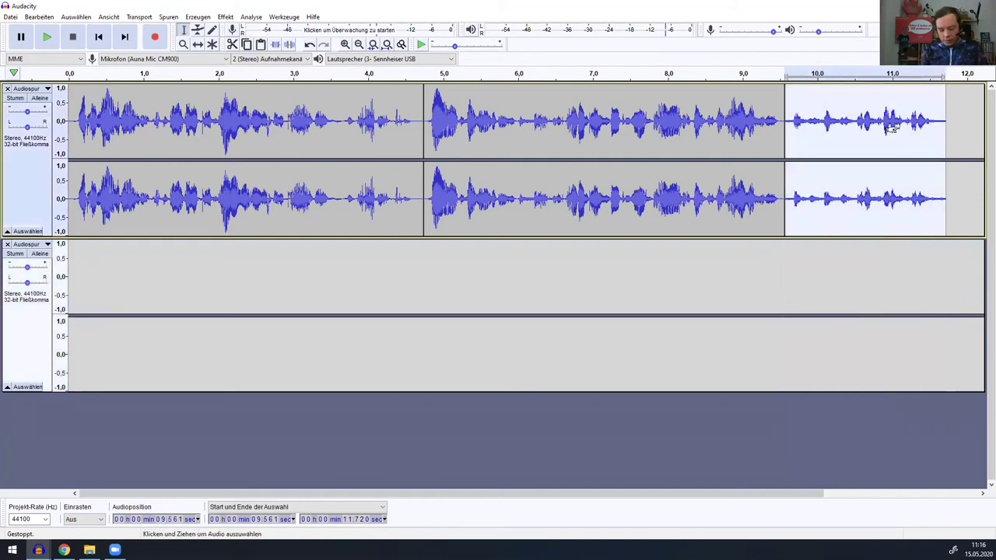
key("ctrl+x")
left_click(279, 339)
key("ctrl+v")
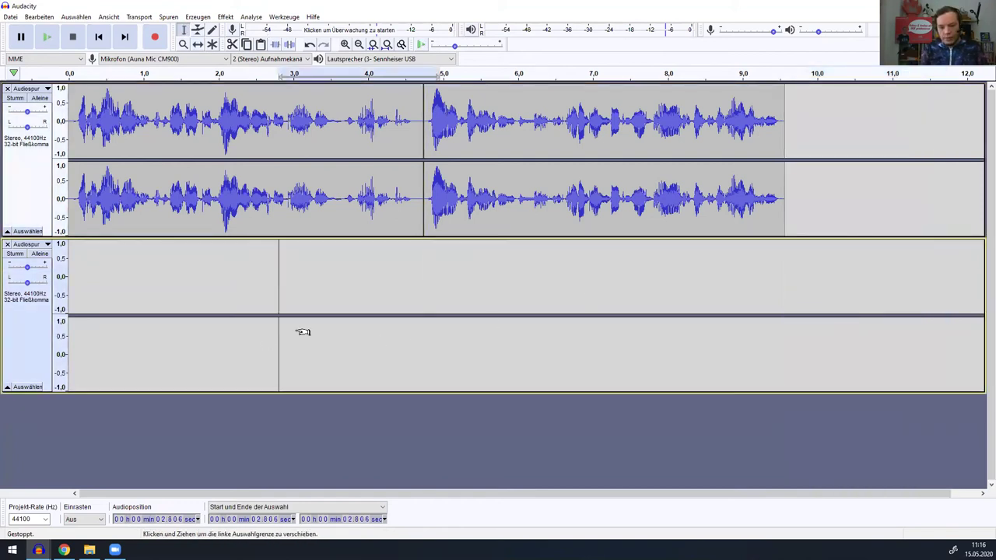
Shift the birdsong clip to the start of its track at 0 s with the Time Shift tool and play it with the speech
left_click(197, 45)
left_click_drag(287, 257, 78, 260)
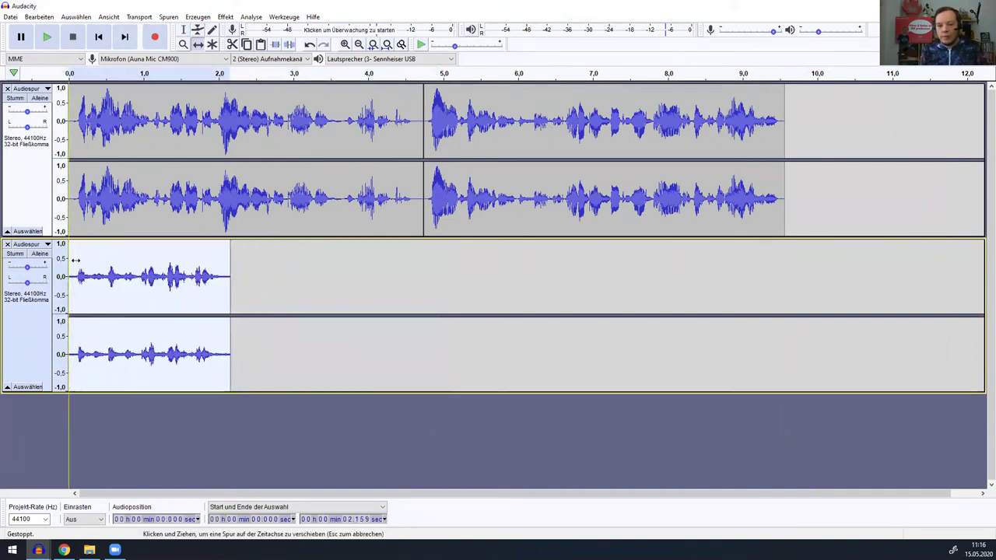
left_click(299, 433)
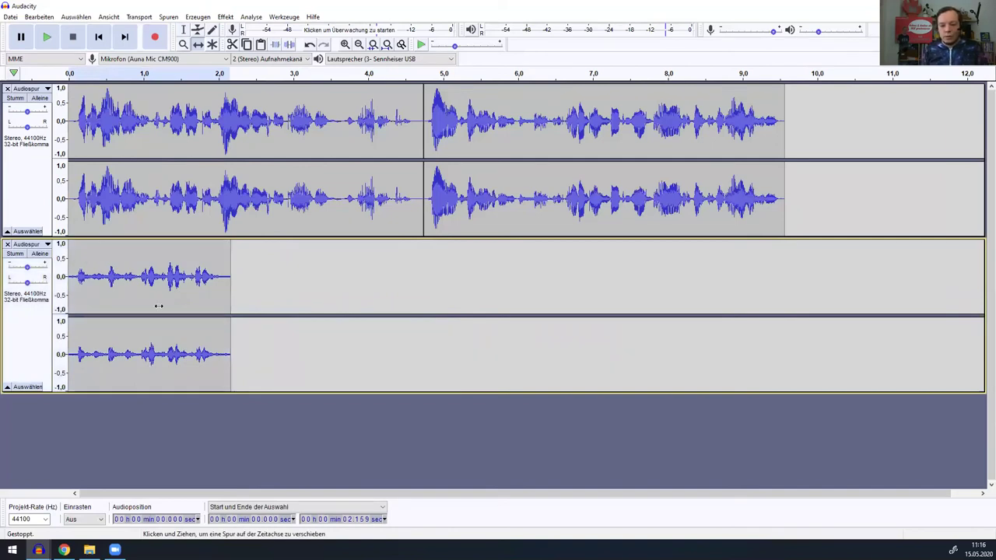
left_click(47, 36)
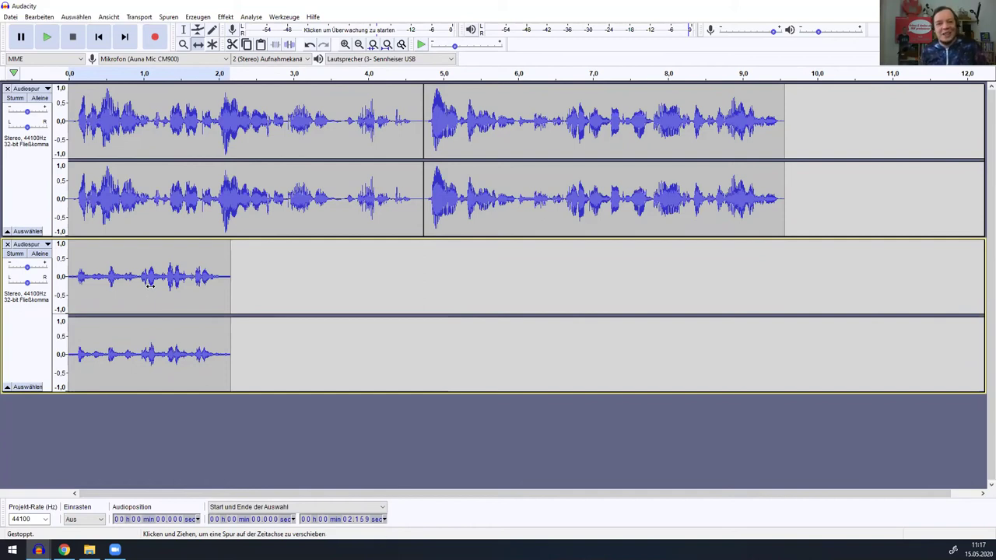
Select the whole birdsong clip and apply the Wiederholen effect with 10 added repetitions
left_click(183, 31)
double_click(104, 286)
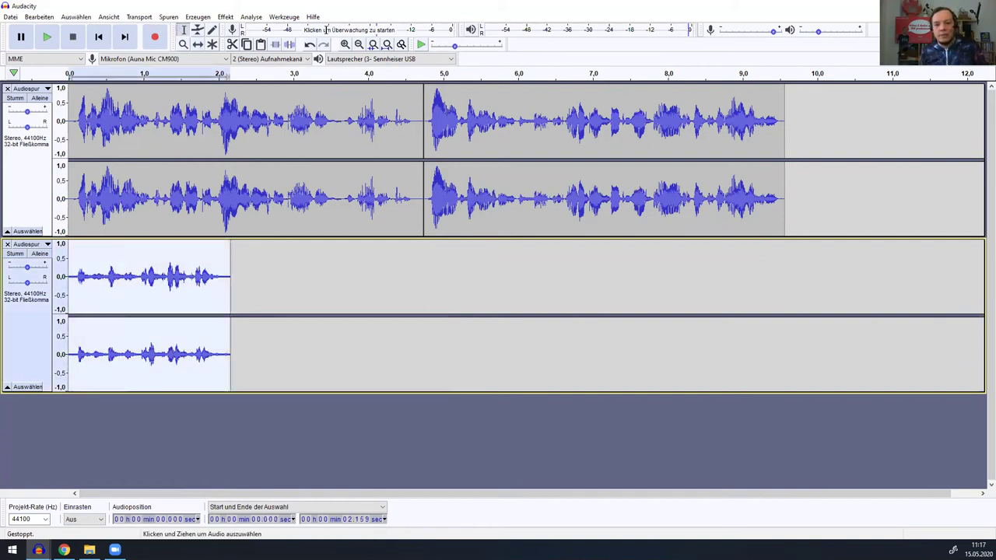
left_click(197, 16)
left_click(197, 16)
left_click(226, 16)
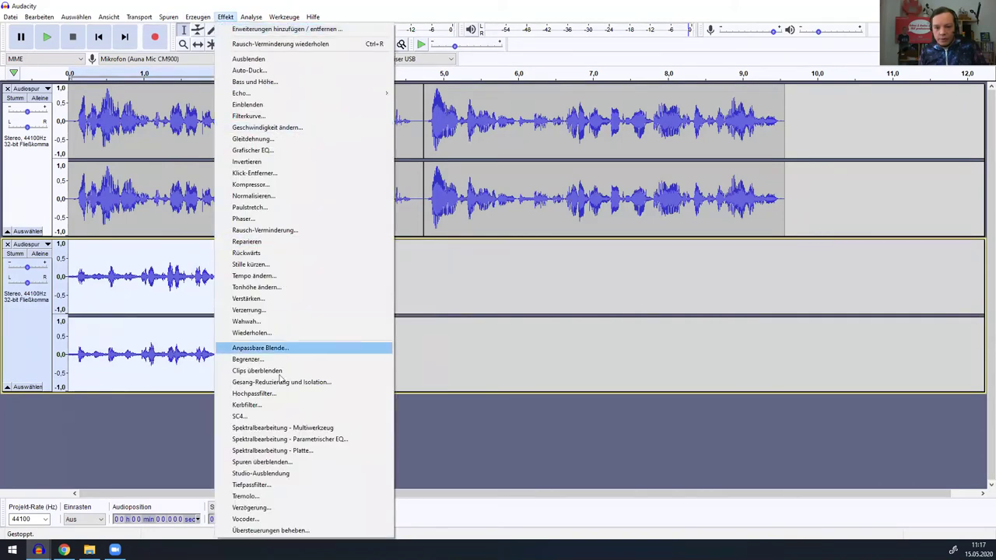
left_click(252, 332)
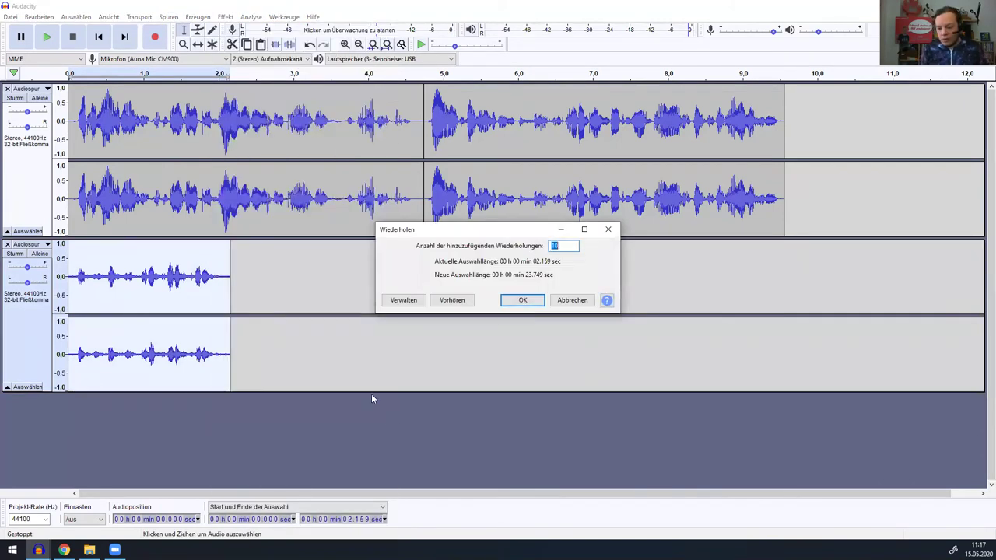
key("Return")
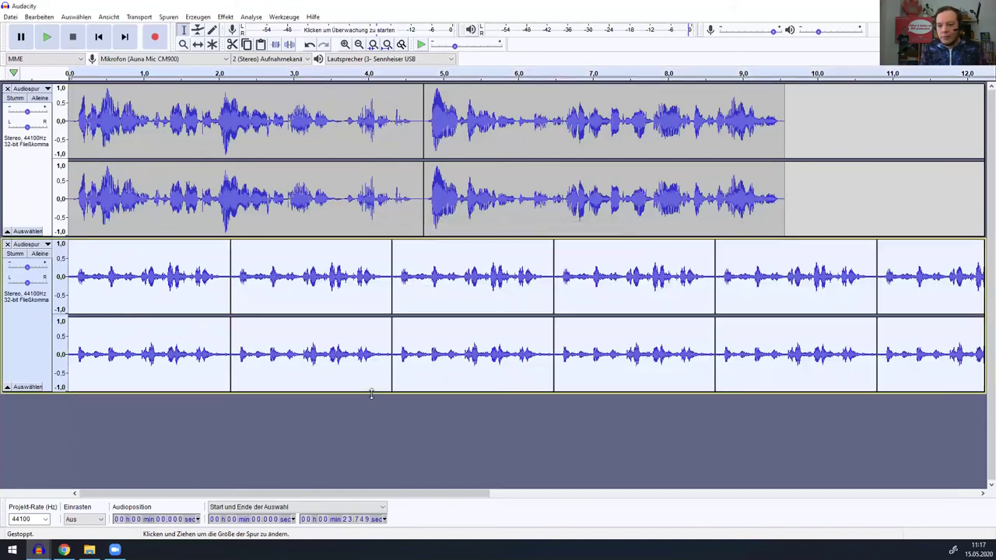
Play the repeated birdsong together with the speech from the start, stopping after a few seconds
left_click(218, 422)
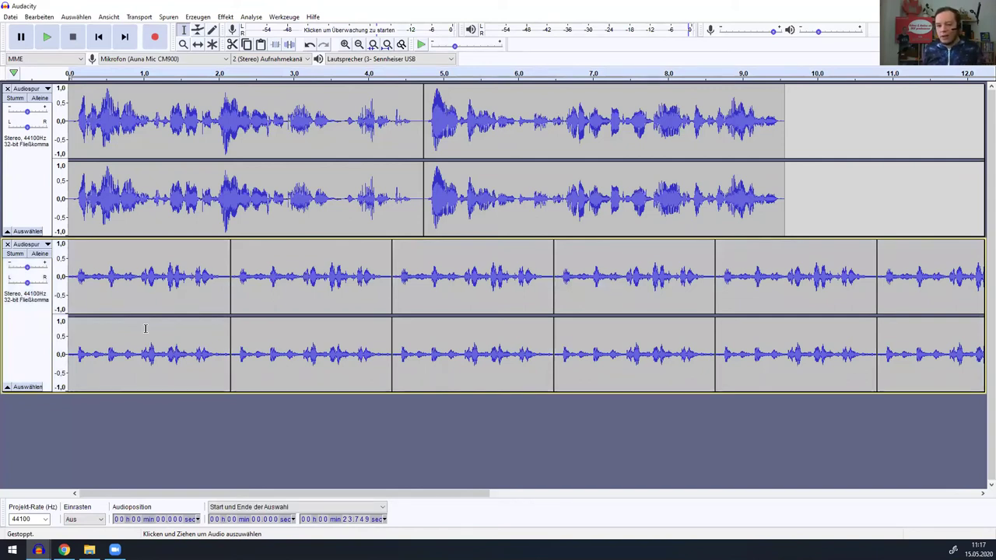
left_click(47, 37)
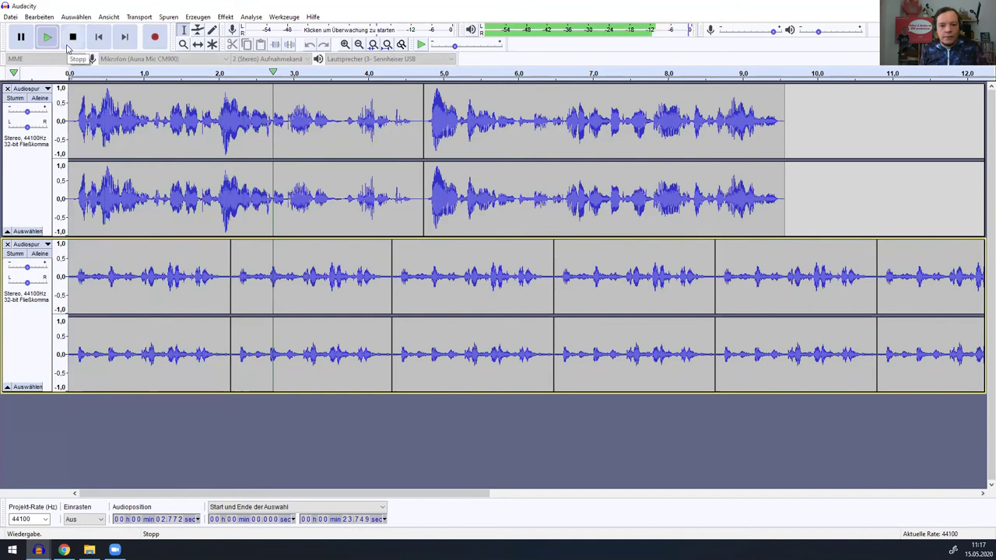
left_click(70, 40)
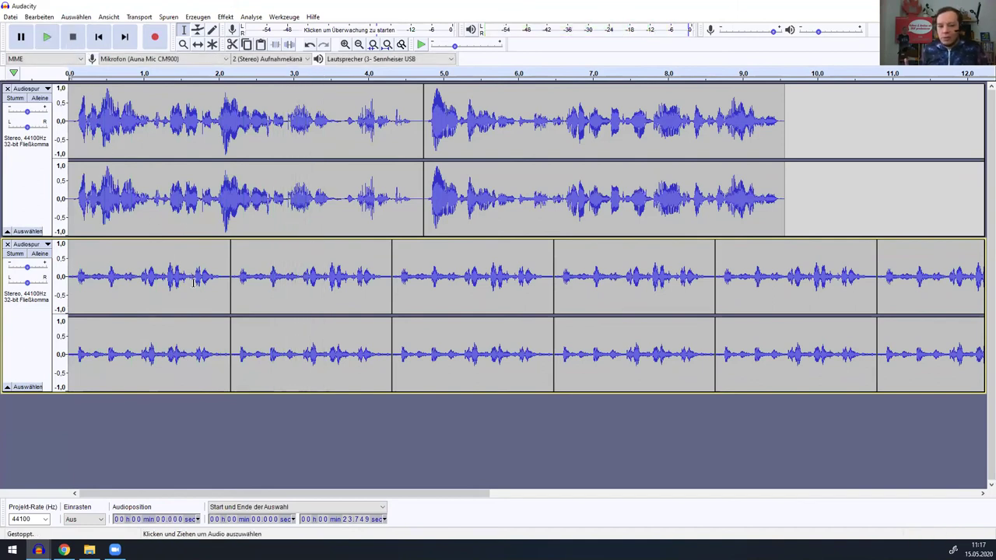
Select the first birdsong clip and lower its overall volume evenly with the Envelope tool
left_click(168, 266)
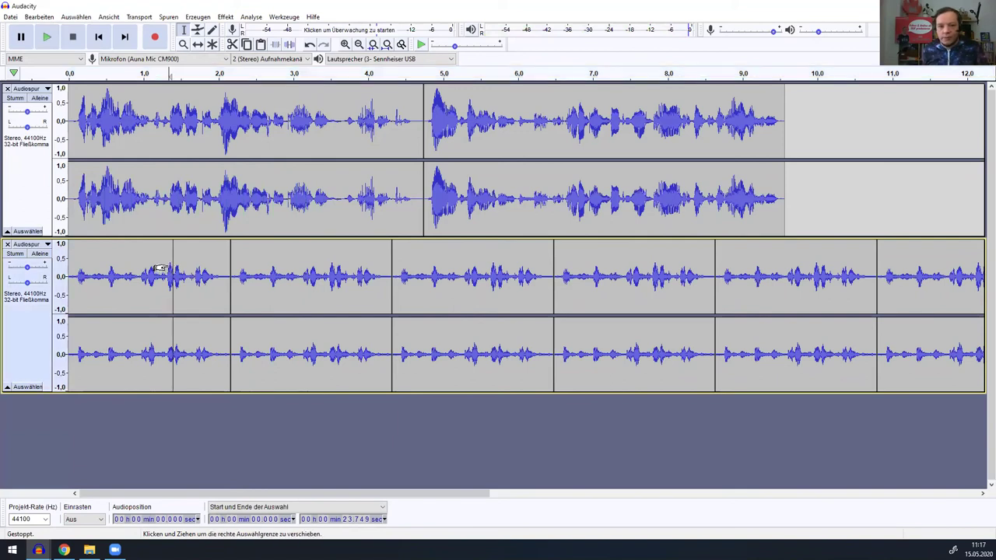
double_click(102, 288)
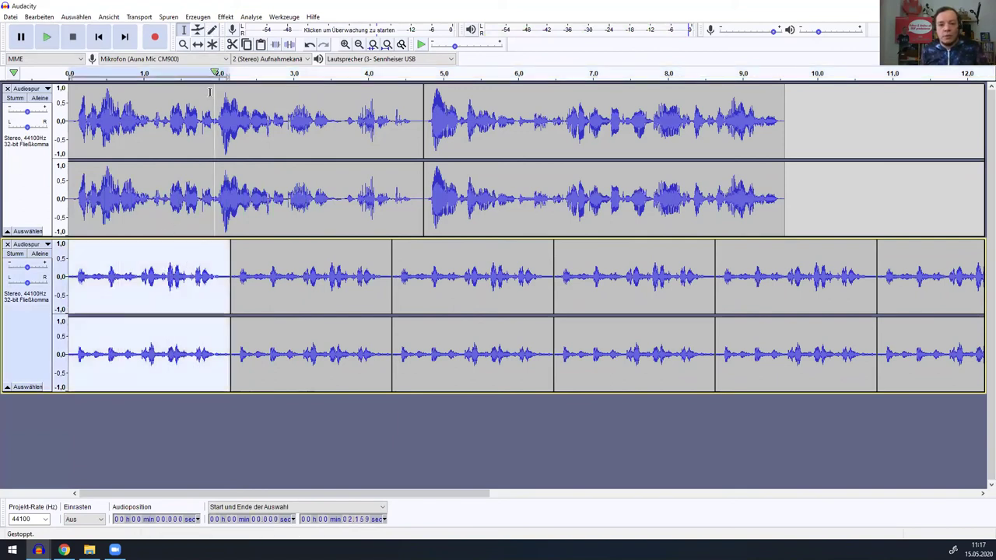
left_click(196, 29)
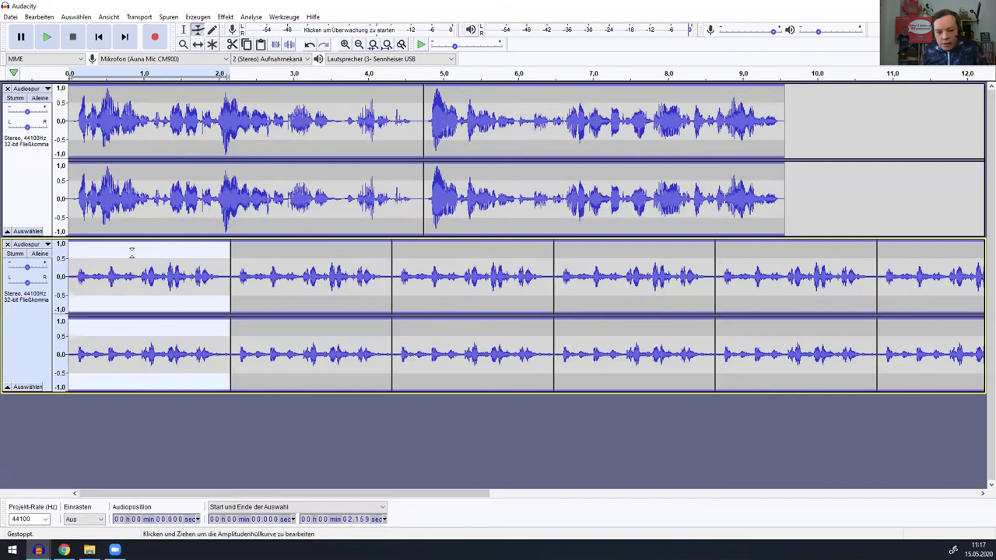
left_click_drag(123, 263, 124, 252)
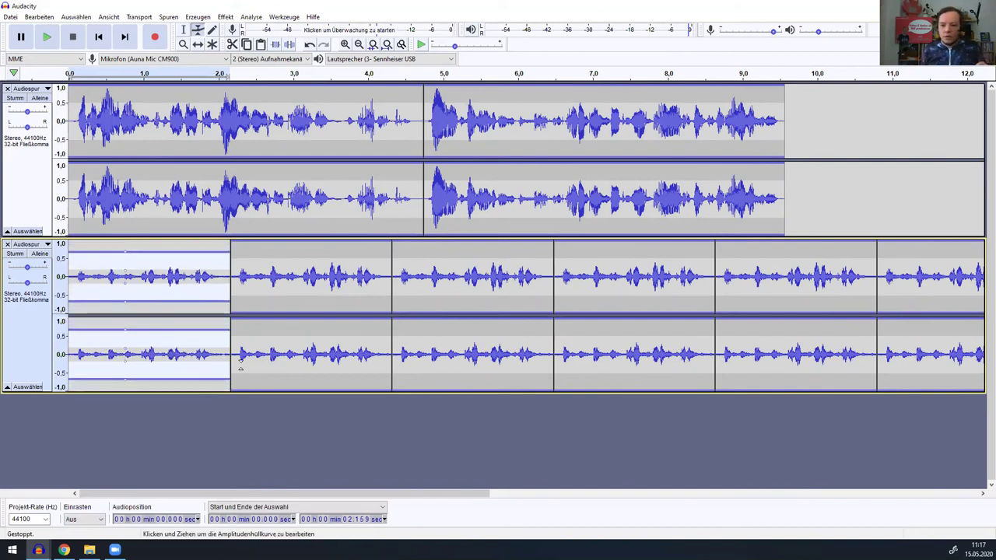
left_click(225, 18)
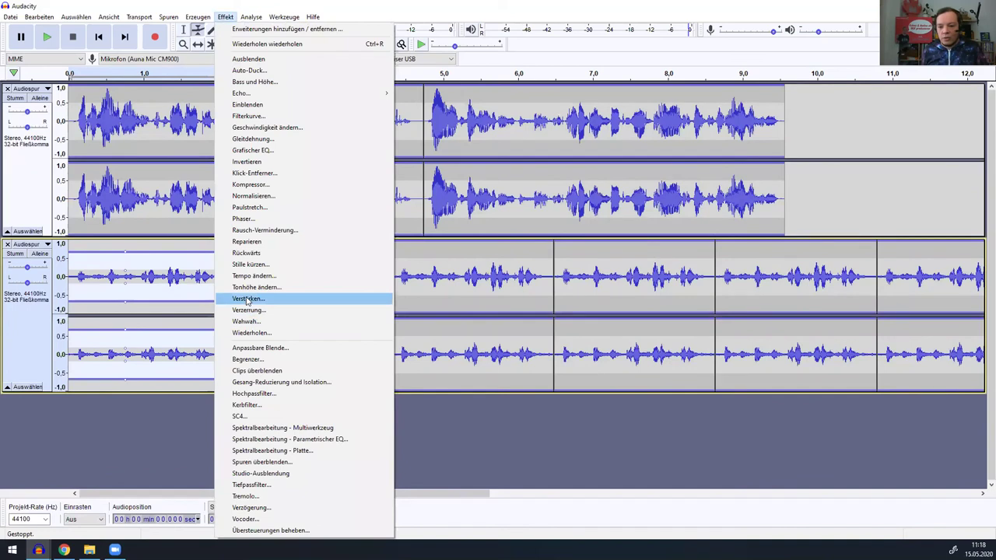
left_click(228, 16)
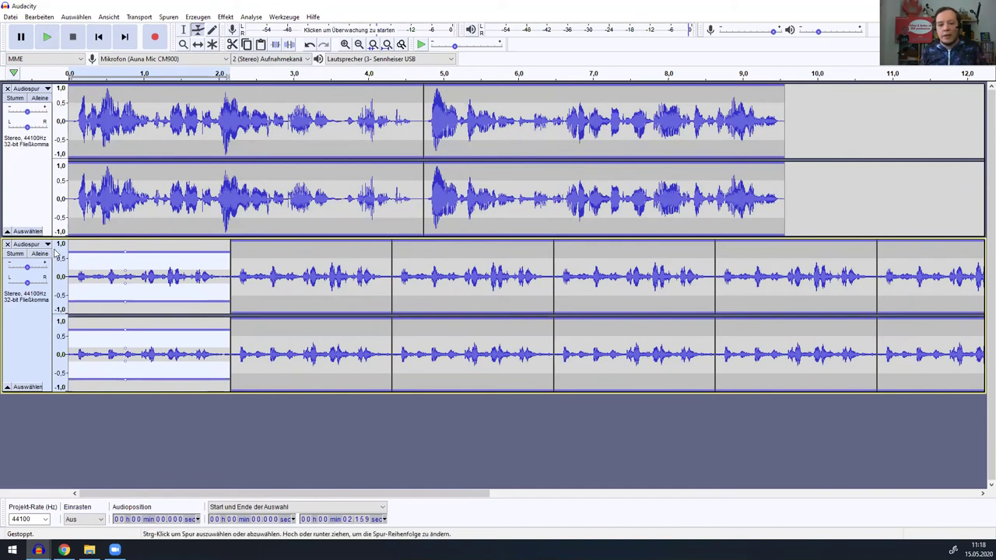
left_click(47, 36)
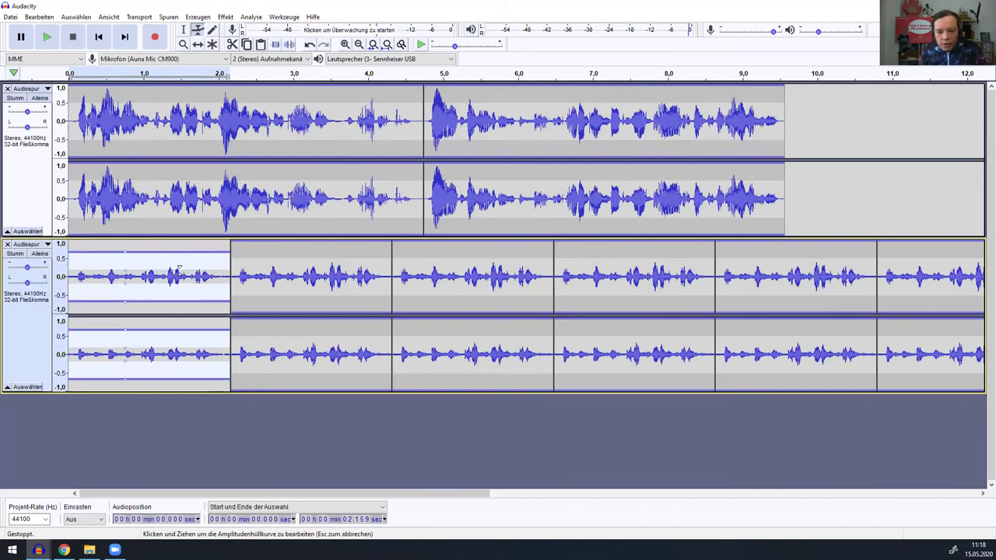
Add envelope points to the first birdsong clip so its volume peaks at about 1.3 s and is lower at about 0.75 s and 1.65 s
left_click(162, 264)
left_click(190, 268)
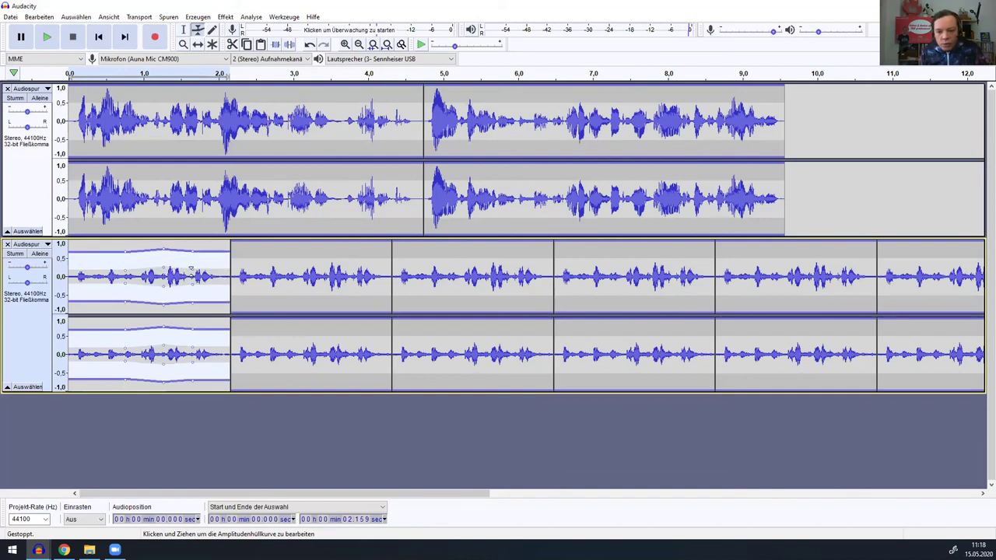
left_click_drag(191, 269, 187, 273)
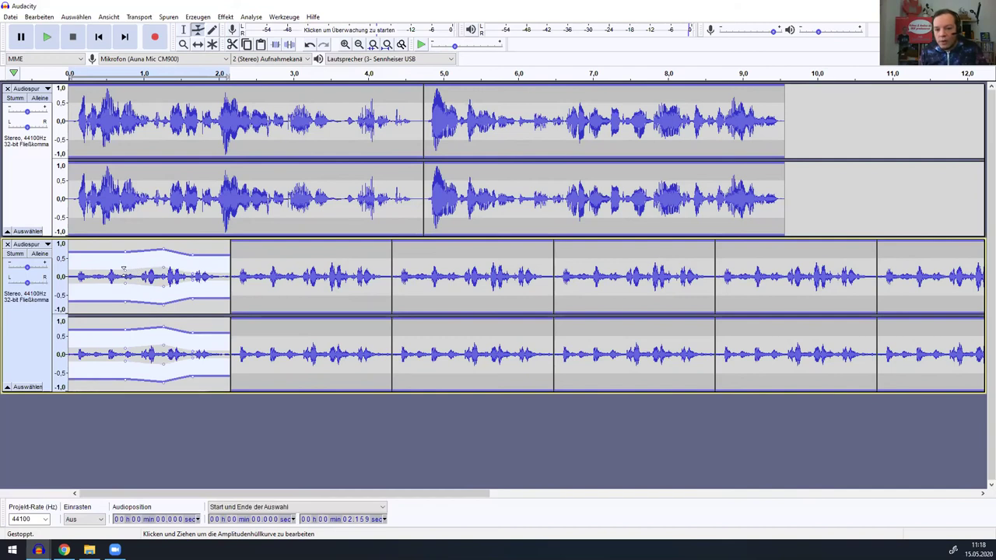
left_click_drag(122, 267, 123, 273)
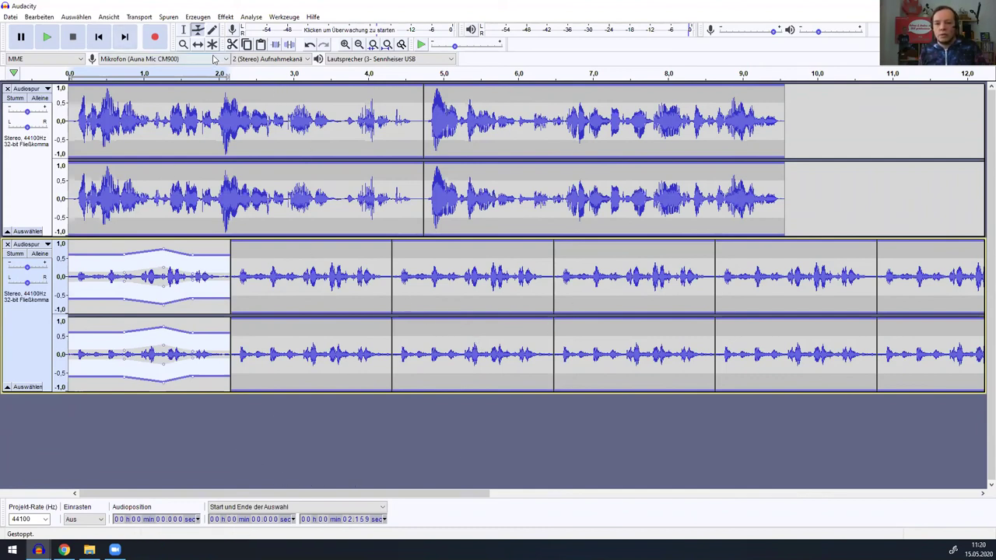
Select the birdsong from 4.737 s to 6.839 s, beginning at the boundary between the speech clips, and silence that passage
left_click(181, 29)
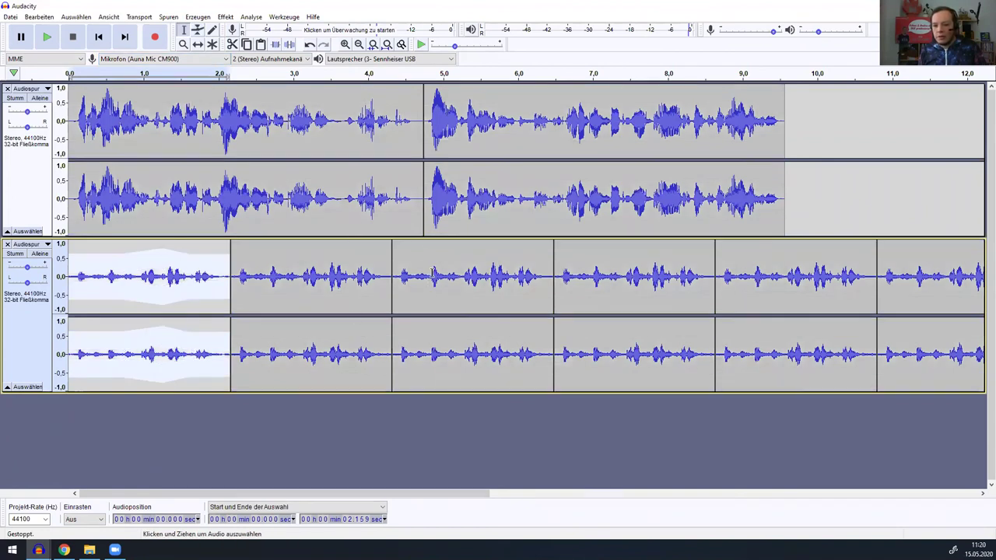
left_click_drag(423, 276, 580, 288)
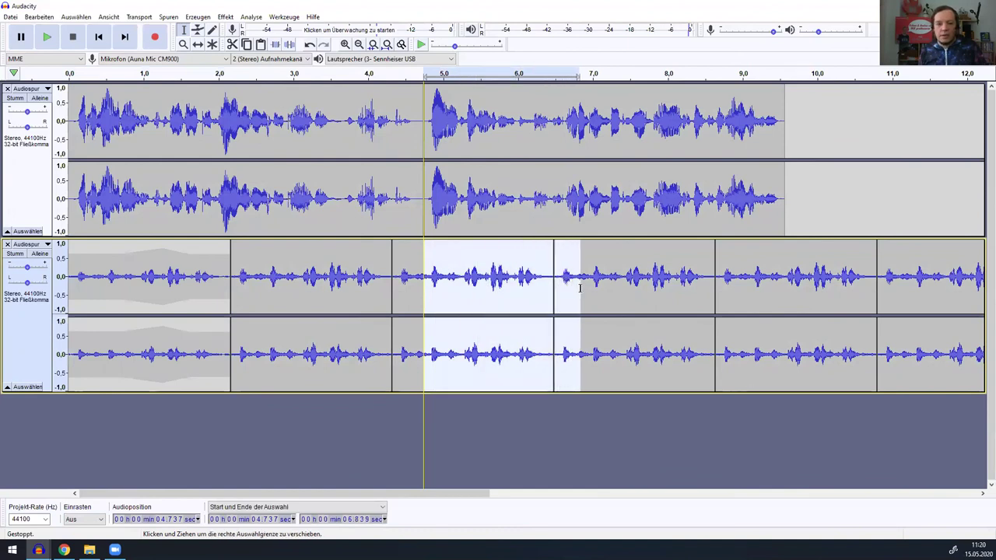
left_click(289, 45)
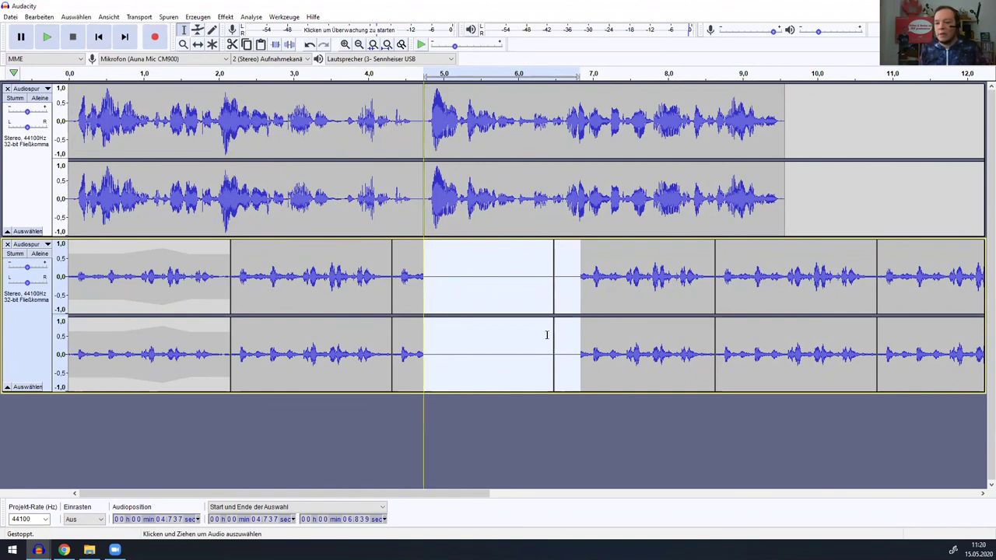
Merge the two speech clips at their boundary and play both tracks from about 3.87 s through the silenced passage
left_click(469, 120)
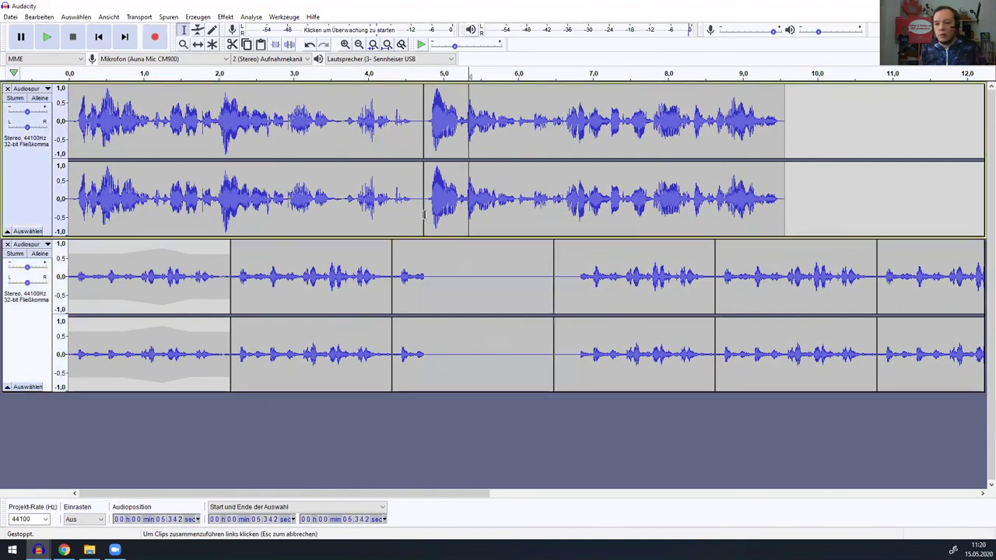
left_click(47, 38)
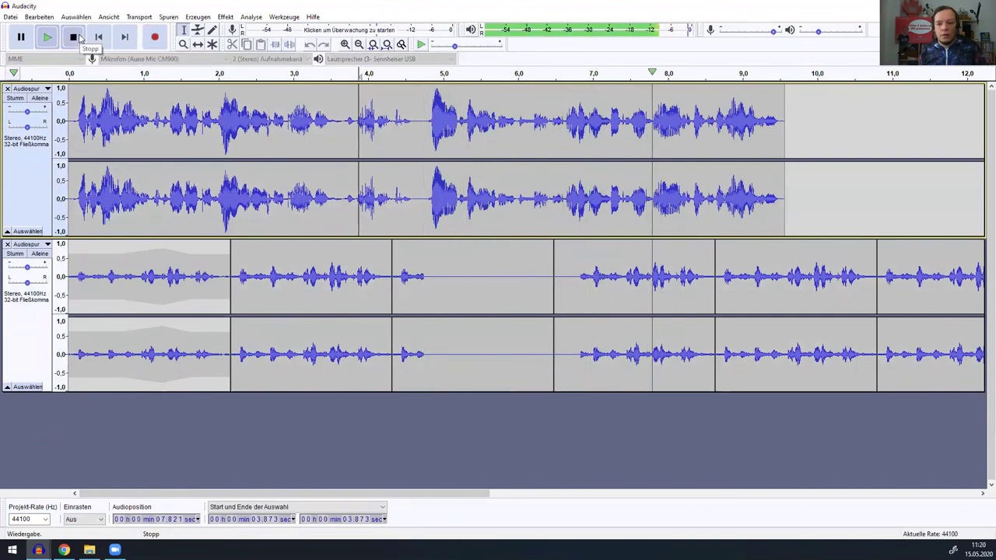
left_click(74, 38)
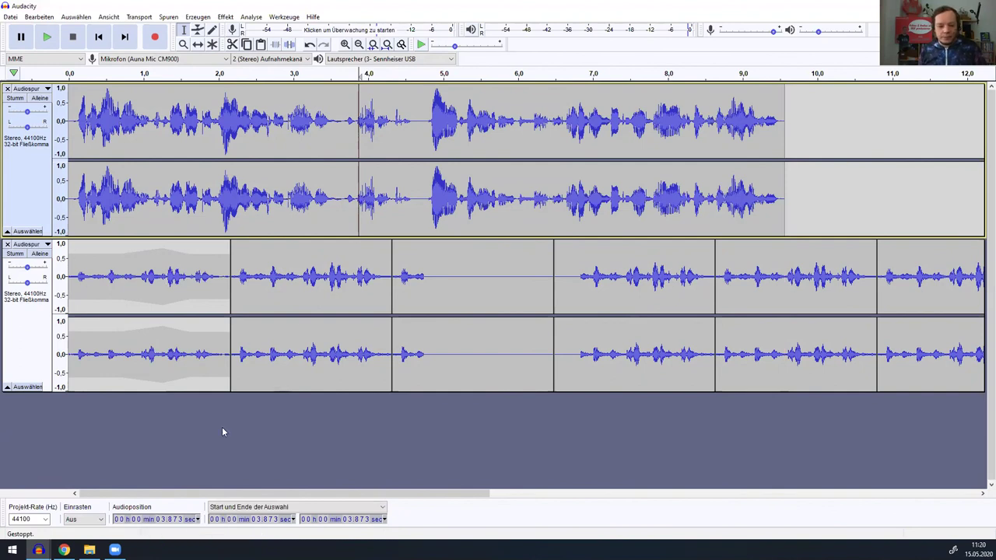
Switch to Chrome, open the HackMD presentation and advance from the "Action!" slide to the next one
mouse_move(64, 550)
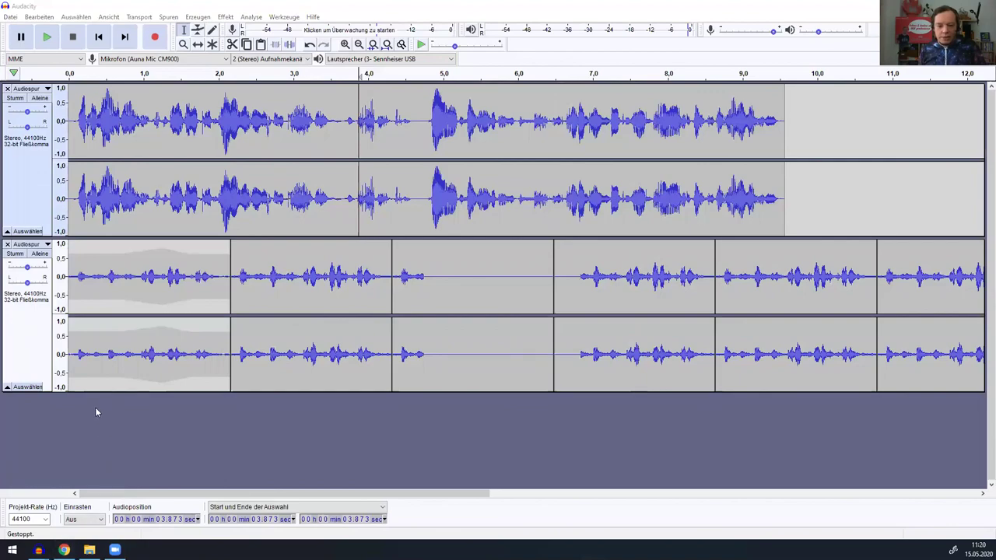
left_click(64, 550)
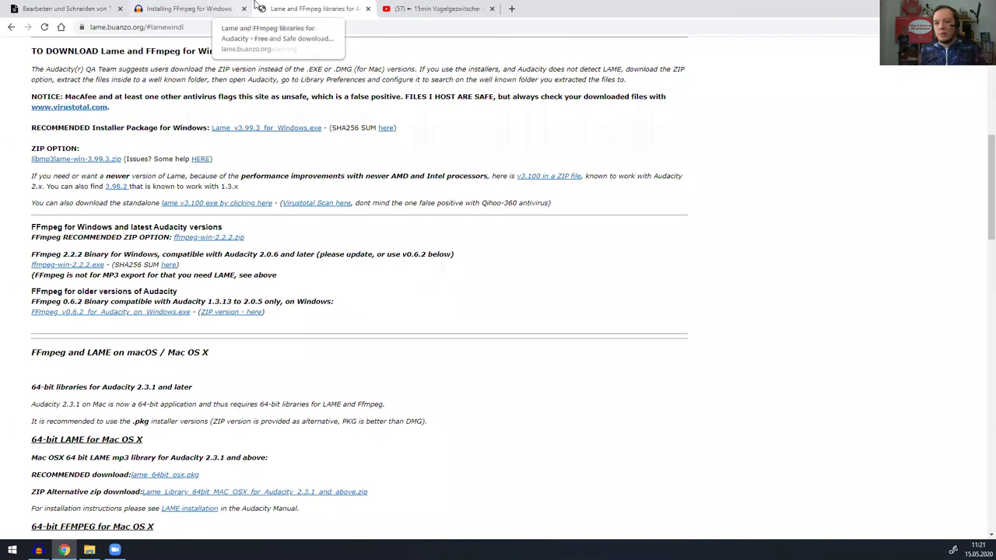
left_click(54, 6)
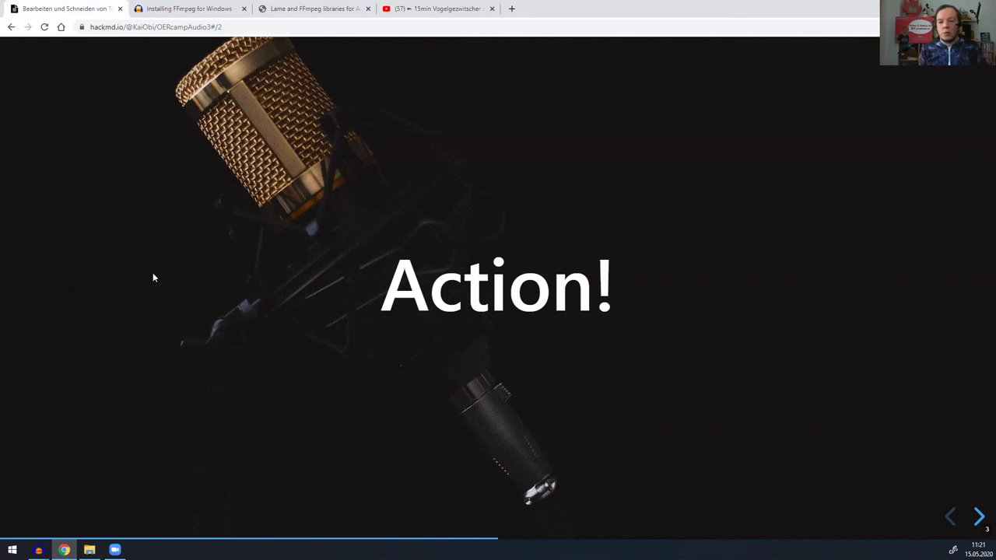
key("Right")
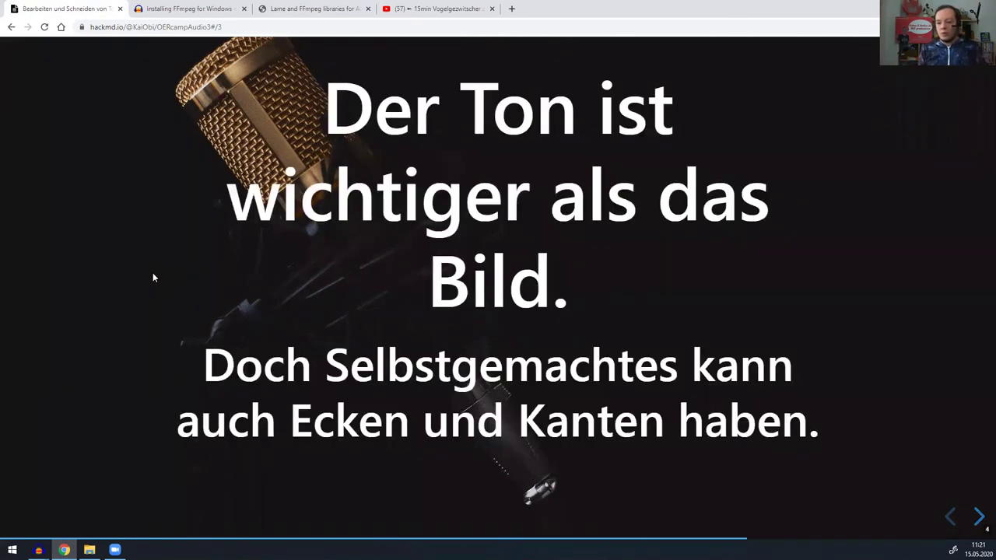